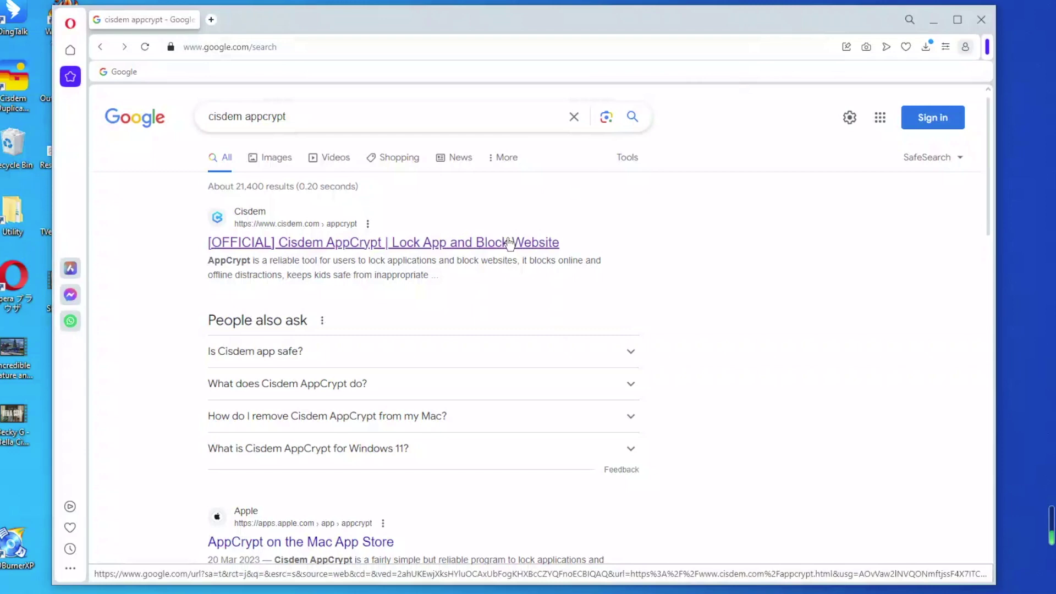
Open the official Cisdem AppCrypt page from Google, read through its features, then minimize Opera.
{"action": "left_click", "coordinate": [510, 243]}
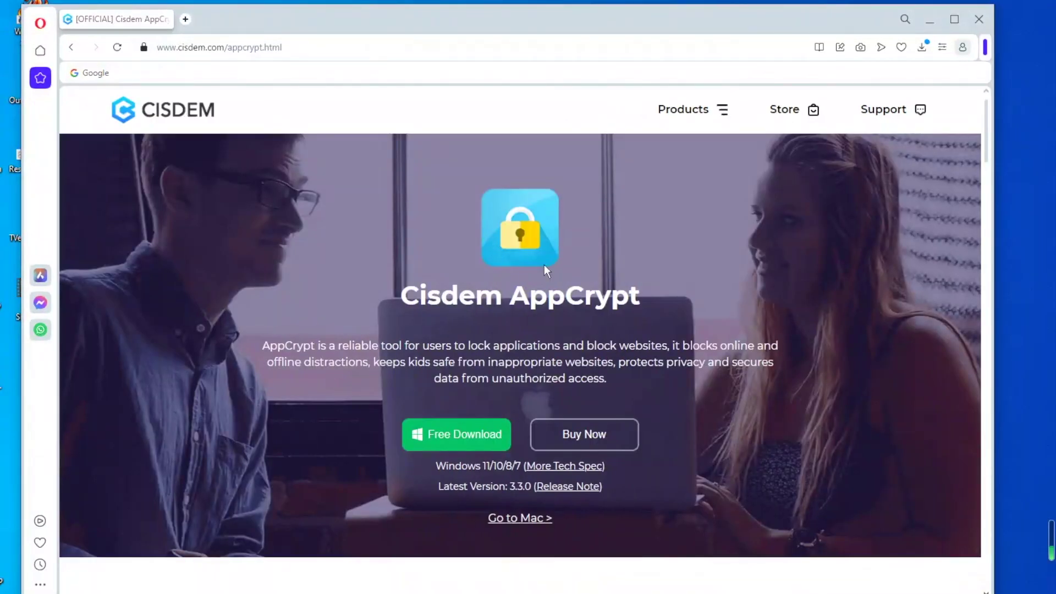
{"action": "scroll", "coordinate": [599, 292], "scroll_direction": "down", "scroll_amount": 3}
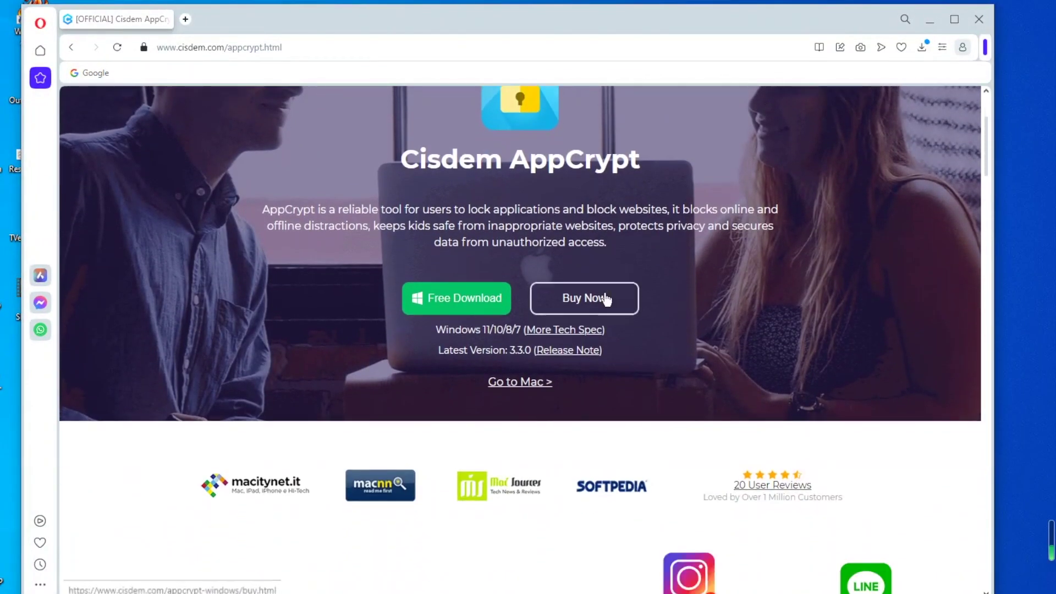
{"action": "scroll", "coordinate": [607, 300], "scroll_direction": "down", "scroll_amount": 6}
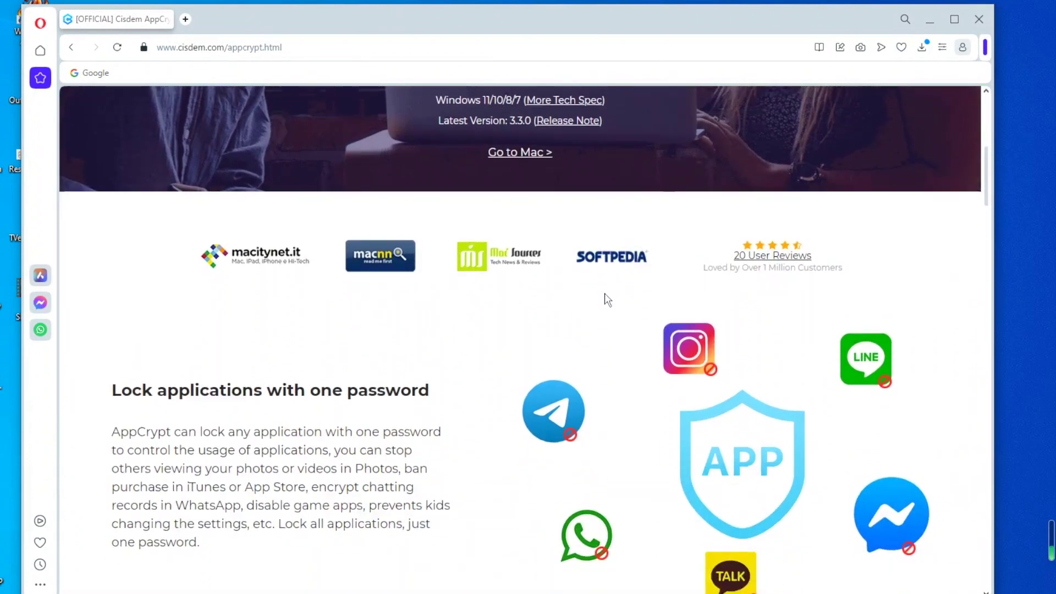
{"action": "scroll", "coordinate": [605, 293], "scroll_direction": "down", "scroll_amount": 10}
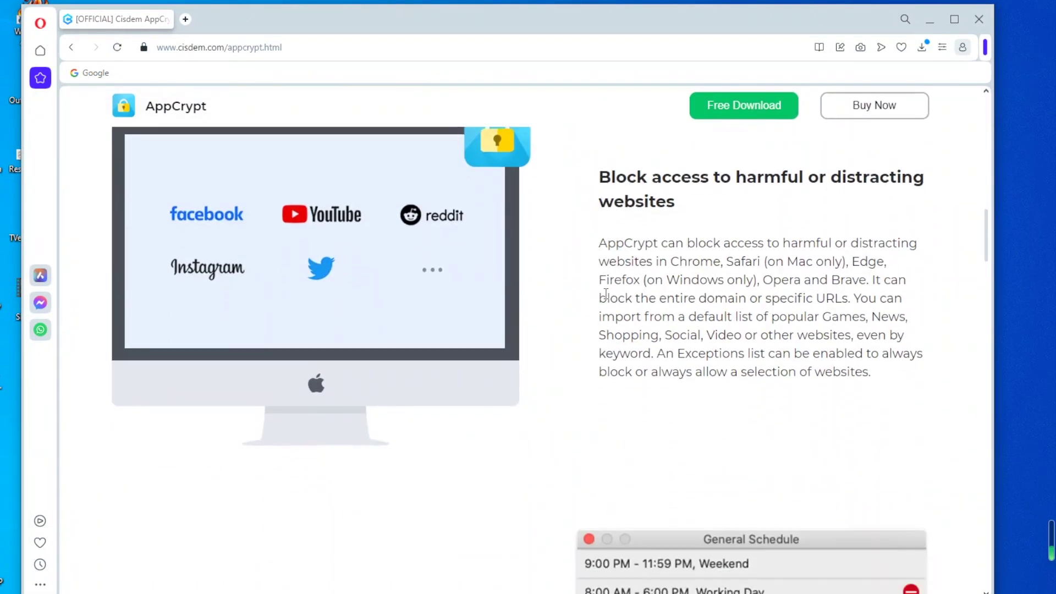
{"action": "scroll", "coordinate": [605, 293], "scroll_direction": "down", "scroll_amount": 10}
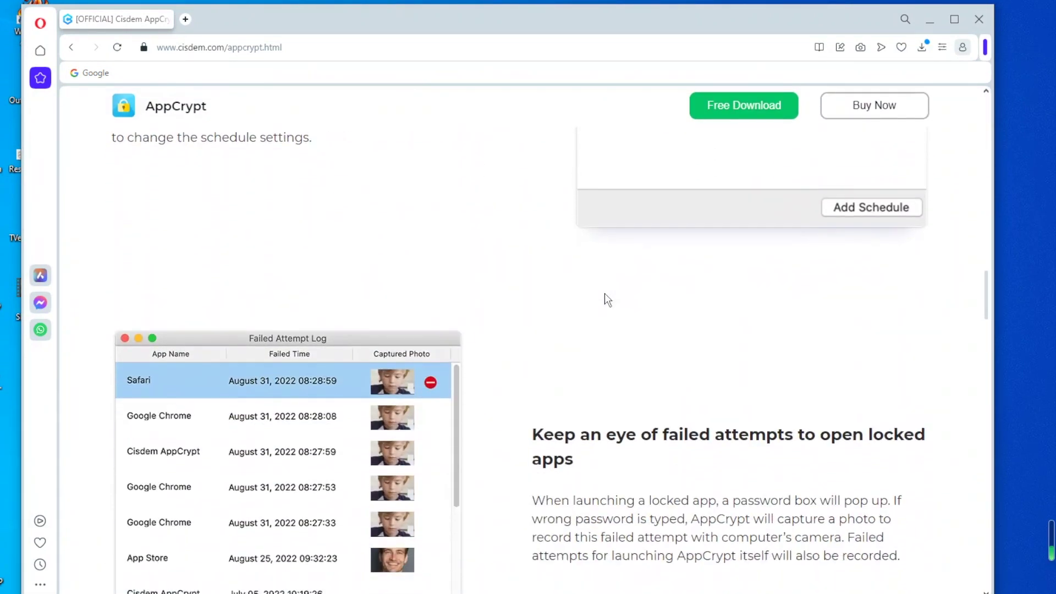
{"action": "scroll", "coordinate": [610, 296], "scroll_direction": "down", "scroll_amount": 5}
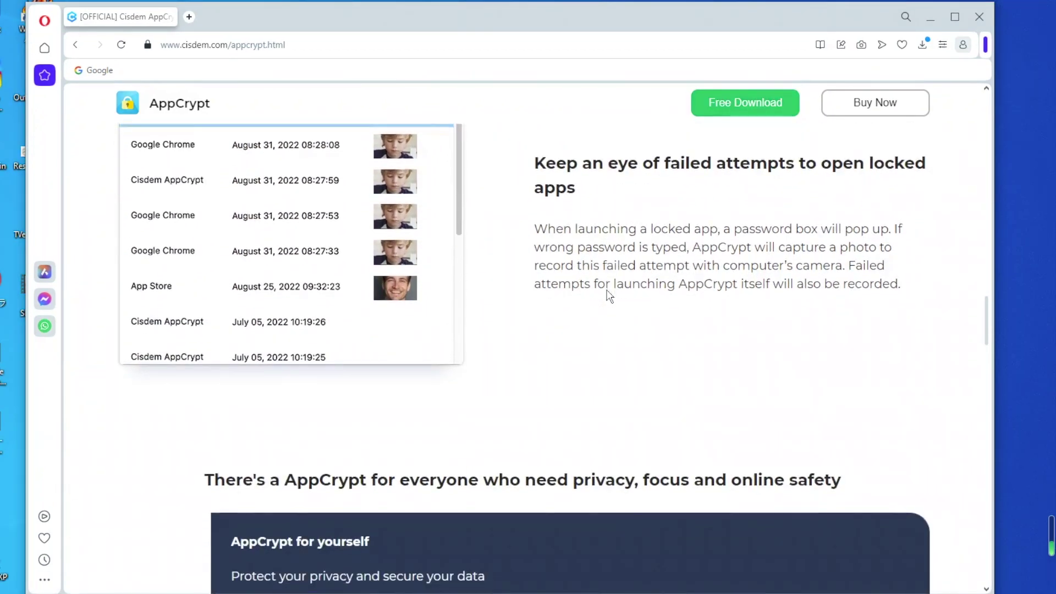
{"action": "scroll", "coordinate": [609, 296], "scroll_direction": "down", "scroll_amount": 1}
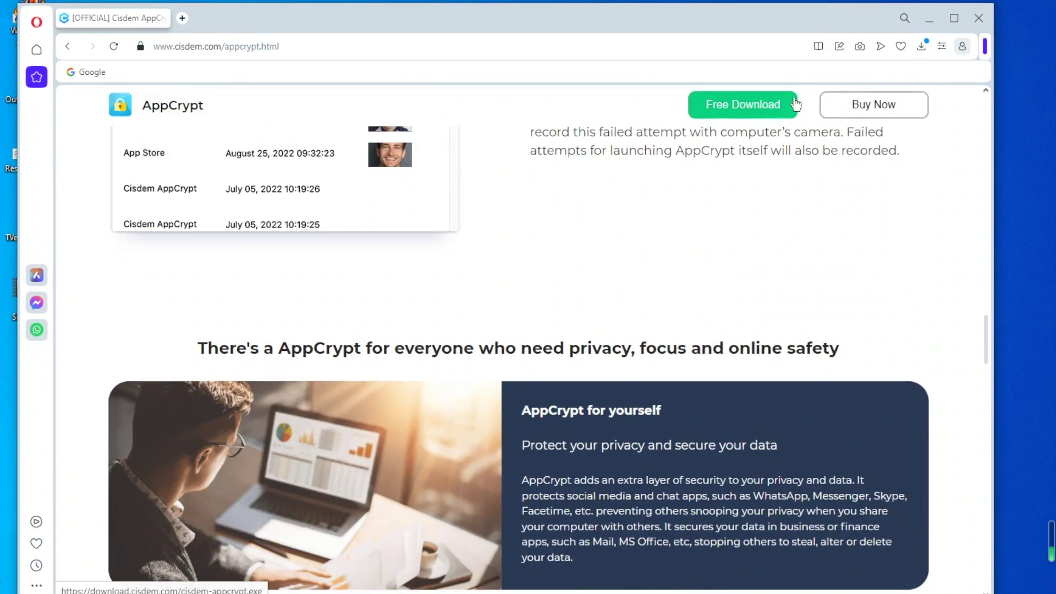
{"action": "left_click", "coordinate": [932, 24]}
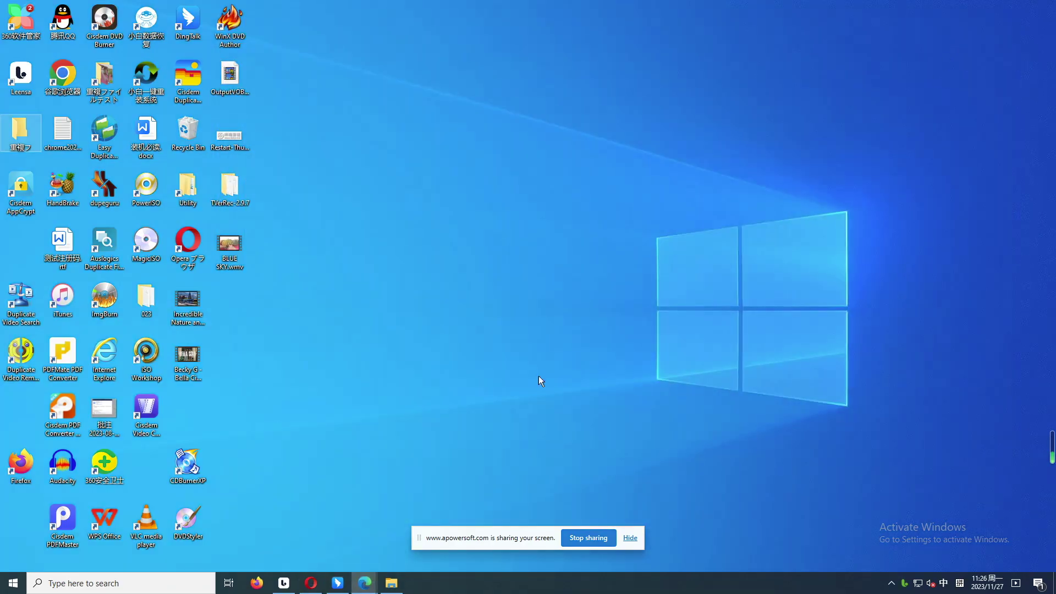
Open Cisdem AppCrypt's main window from its system-tray icon and go to website blocking.
{"action": "left_click", "coordinate": [78, 584]}
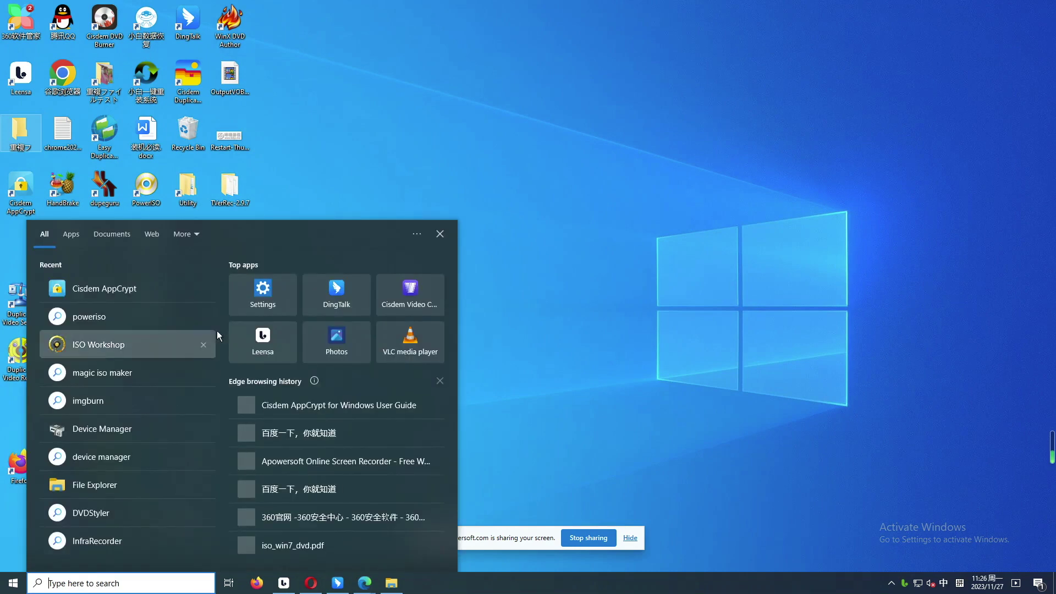
{"action": "left_click", "coordinate": [149, 288]}
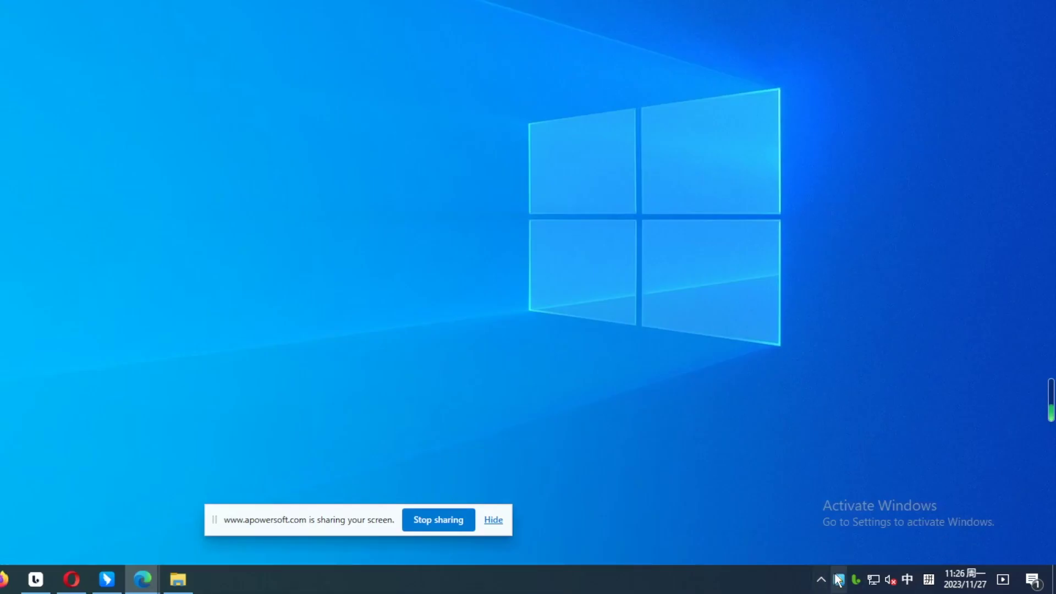
{"action": "right_click", "coordinate": [839, 579]}
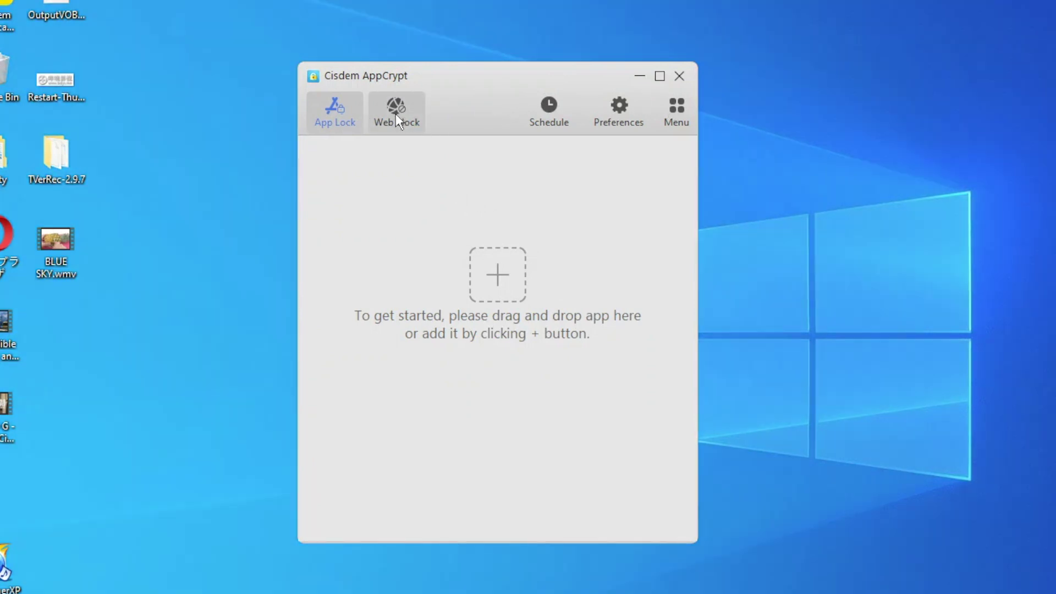
{"action": "left_click", "coordinate": [396, 115]}
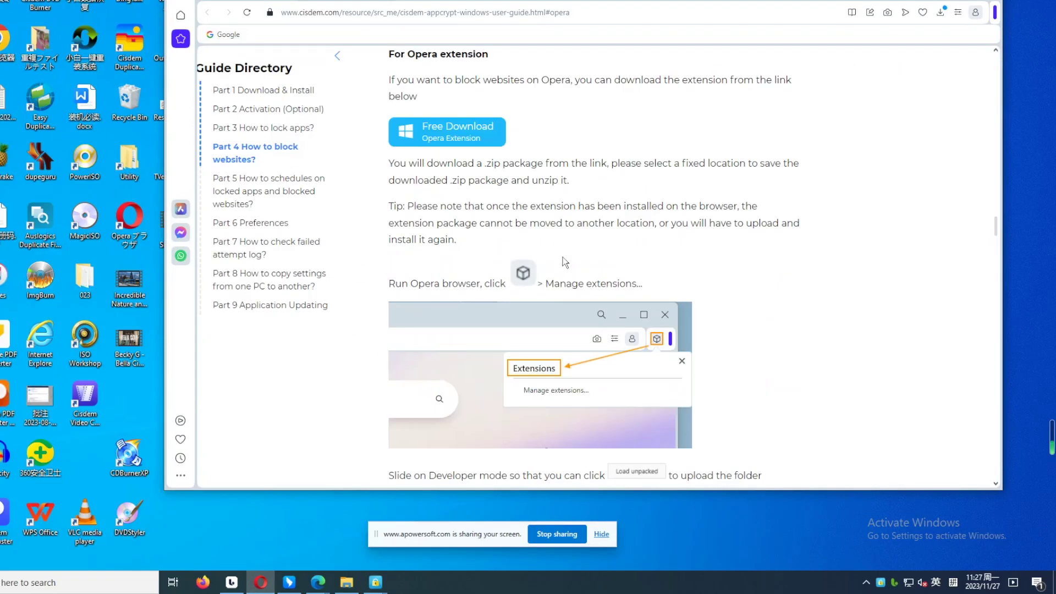
Download the Opera extension package cisdem-web-blocker-opera.zip from the AppCrypt user guide.
{"action": "left_click", "coordinate": [476, 141]}
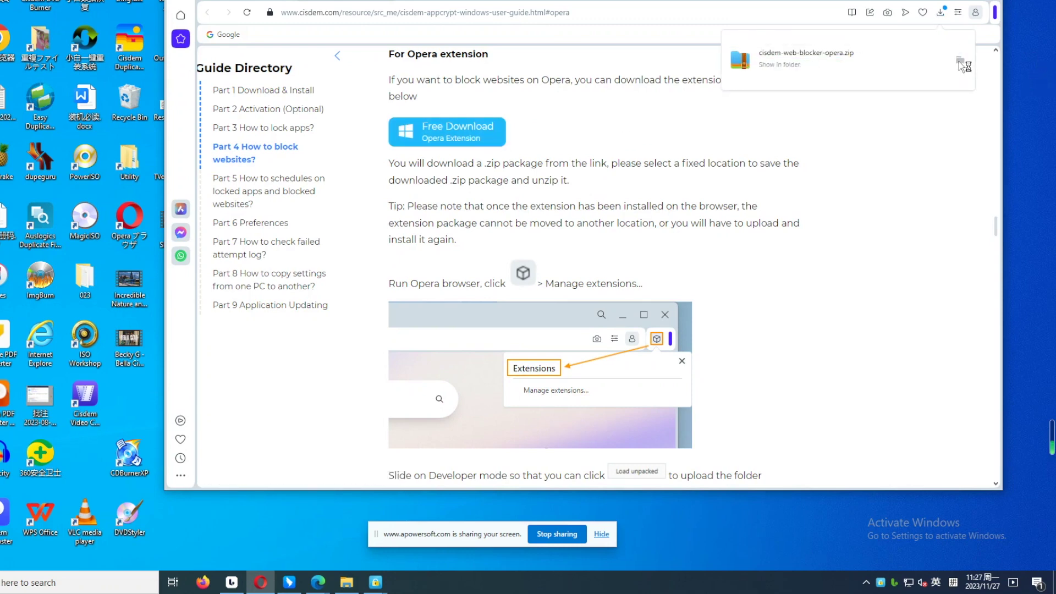
Extract cisdem-web-blocker-opera.zip into its own folder in Downloads.
{"action": "left_click", "coordinate": [959, 61]}
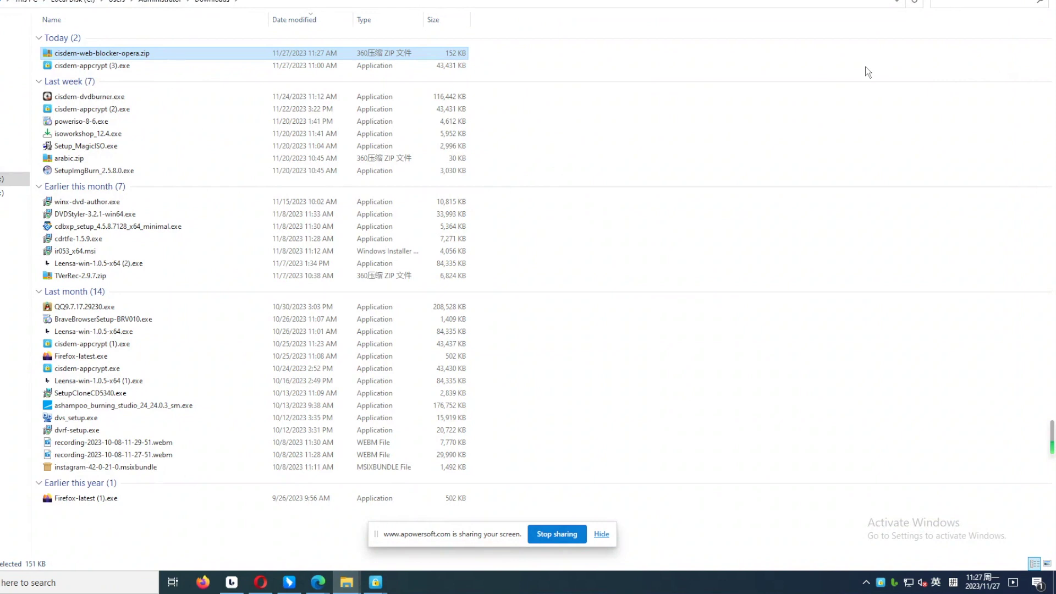
{"action": "right_click", "coordinate": [138, 50]}
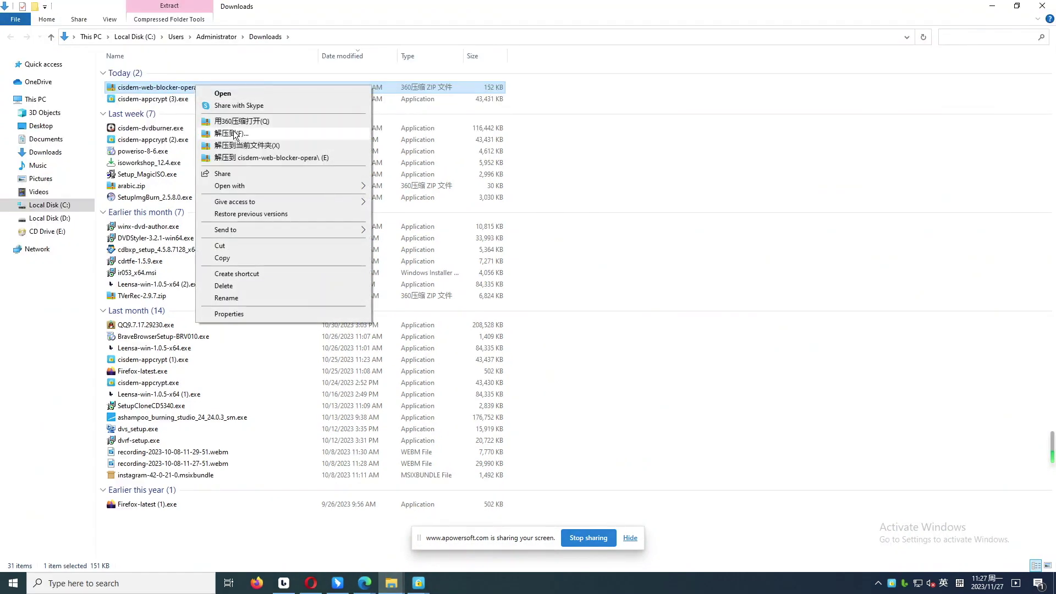
{"action": "left_click", "coordinate": [231, 133]}
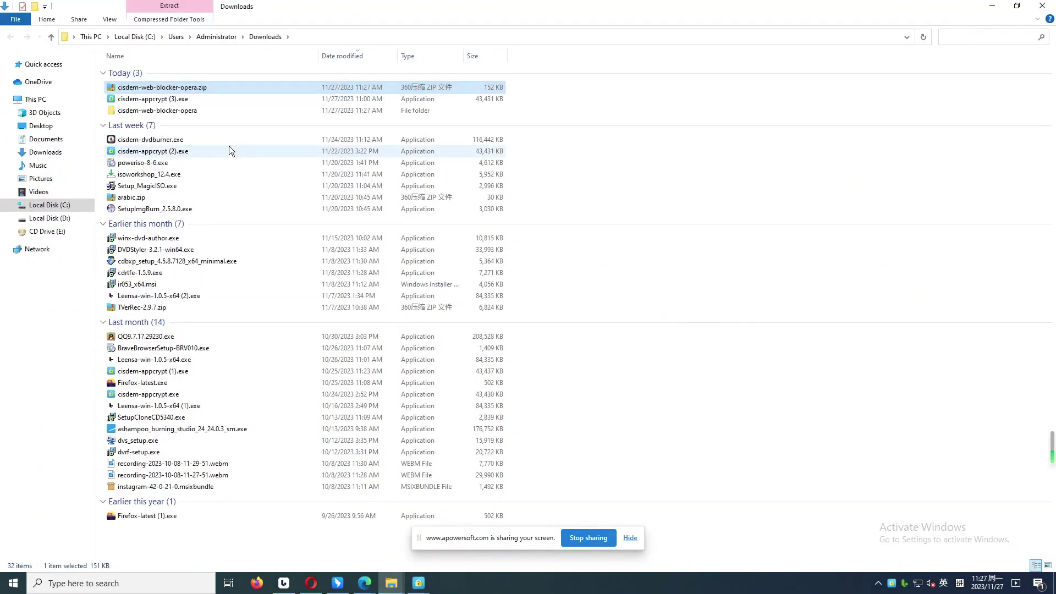
{"action": "left_click", "coordinate": [311, 583]}
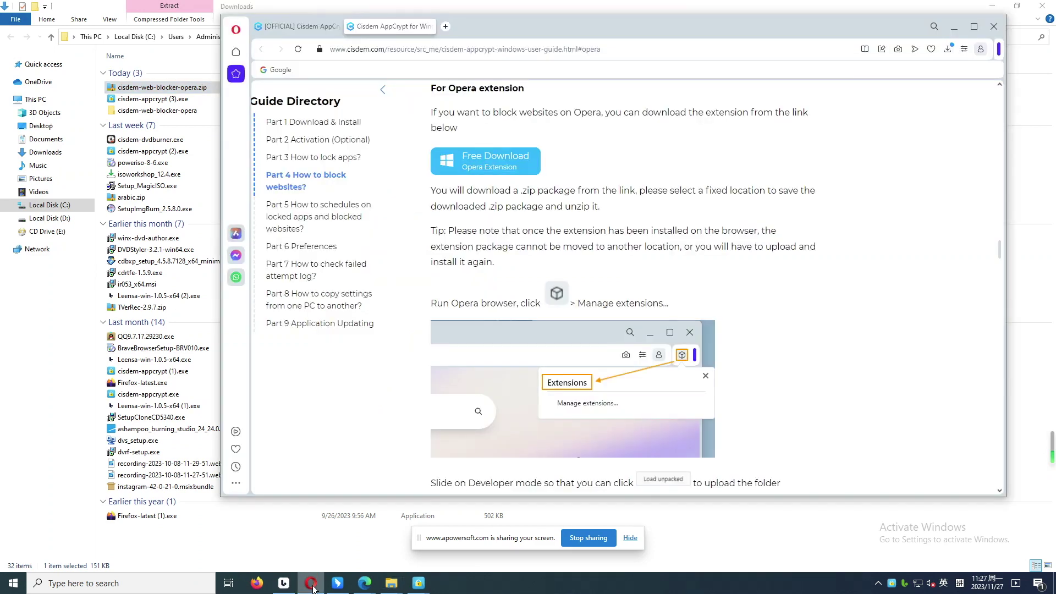
Install Cisdem Web Blocker in Opera by loading the extracted cisdem-web-blocker-opera folder on the Extensions page.
{"action": "left_click", "coordinate": [446, 27]}
{"action": "left_click", "coordinate": [235, 33]}
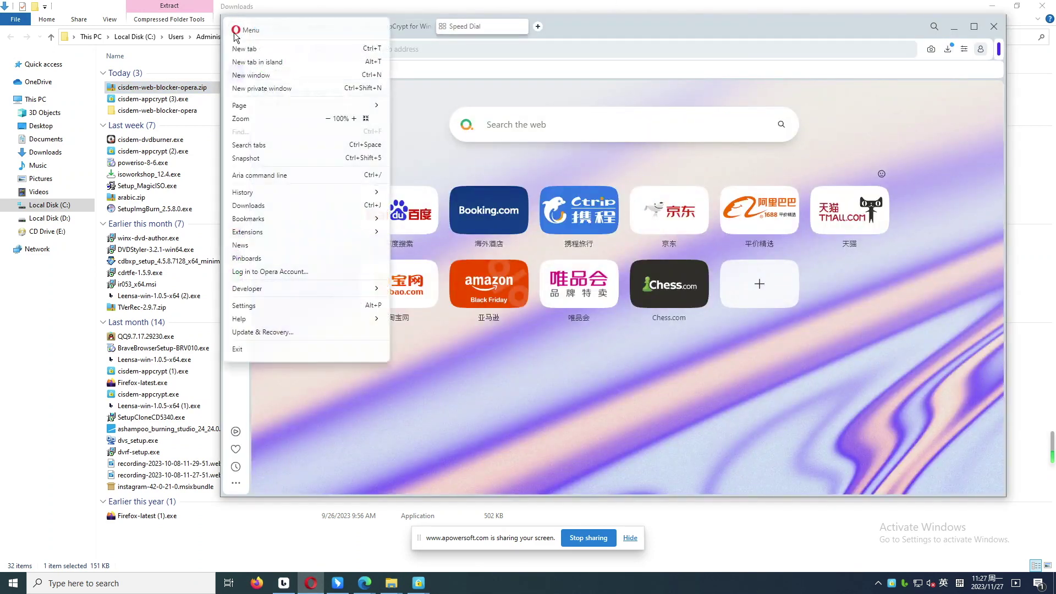
{"action": "mouse_move", "coordinate": [346, 233]}
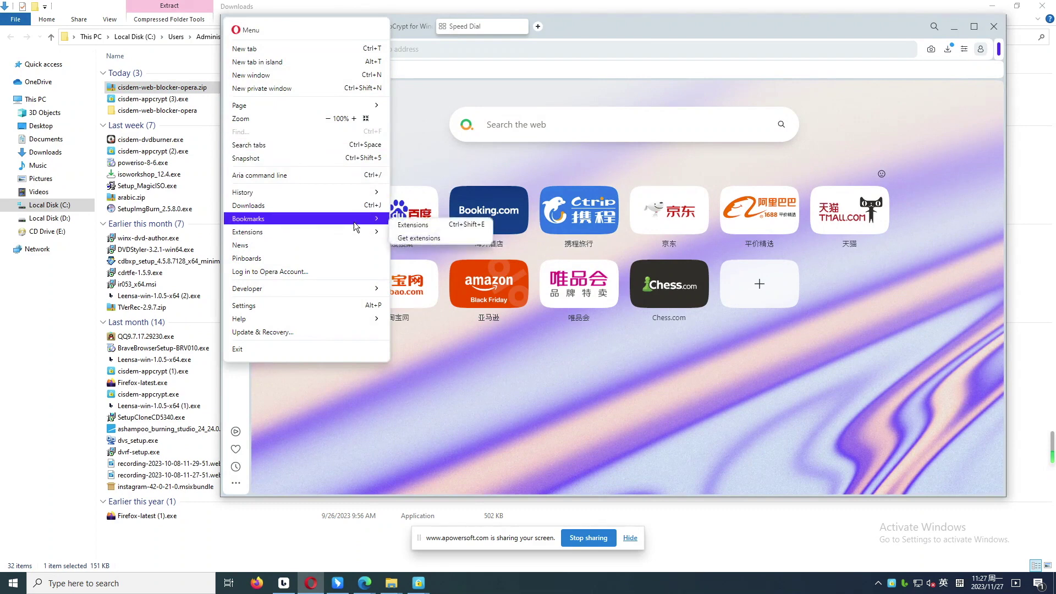
{"action": "left_click", "coordinate": [400, 227]}
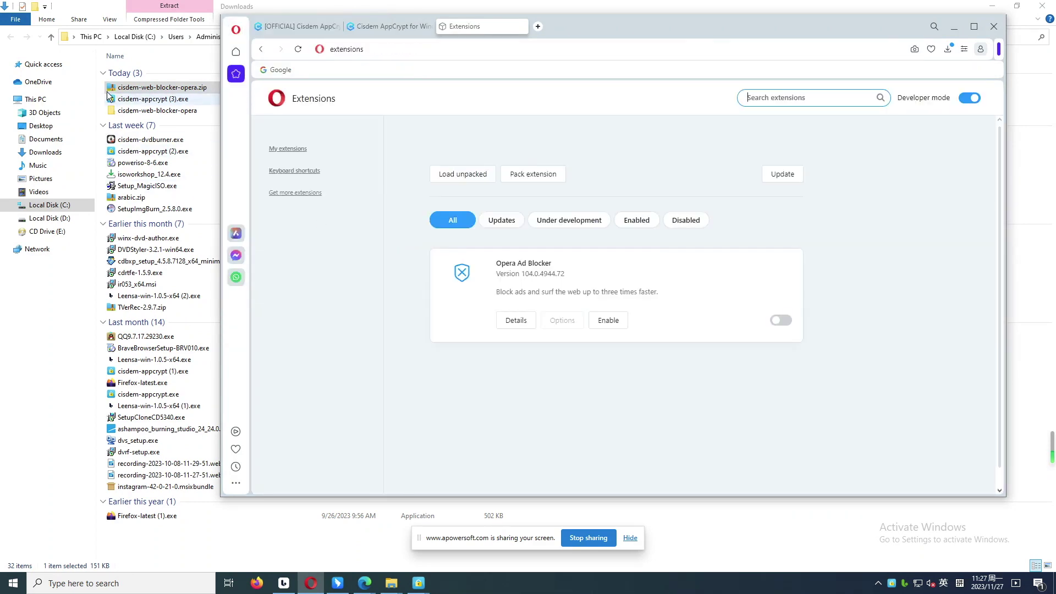
{"action": "left_click", "coordinate": [119, 110]}
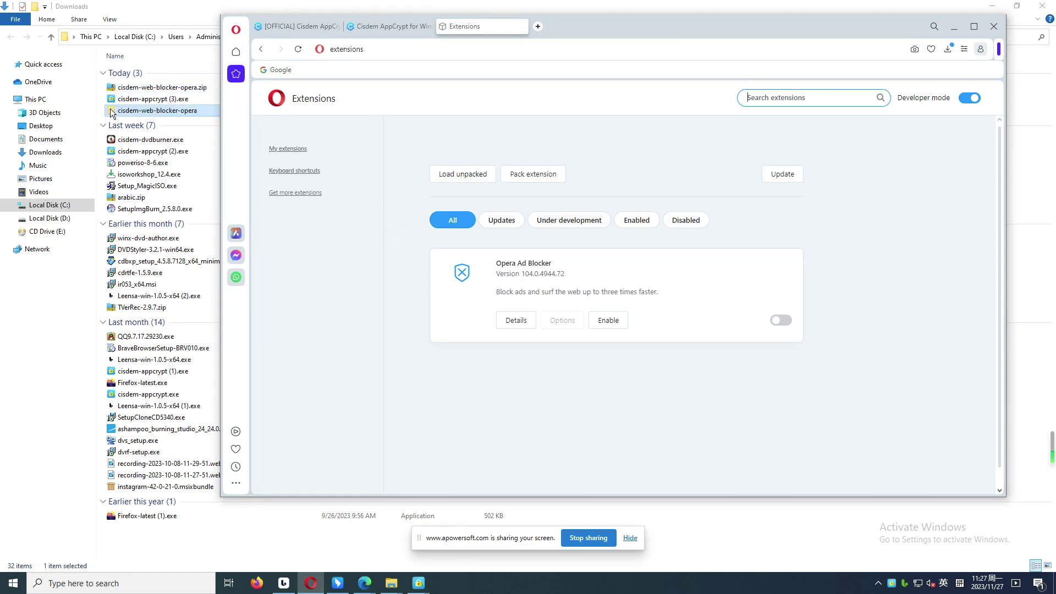
{"action": "left_click_drag", "start_coordinate": [111, 110], "coordinate": [633, 325]}
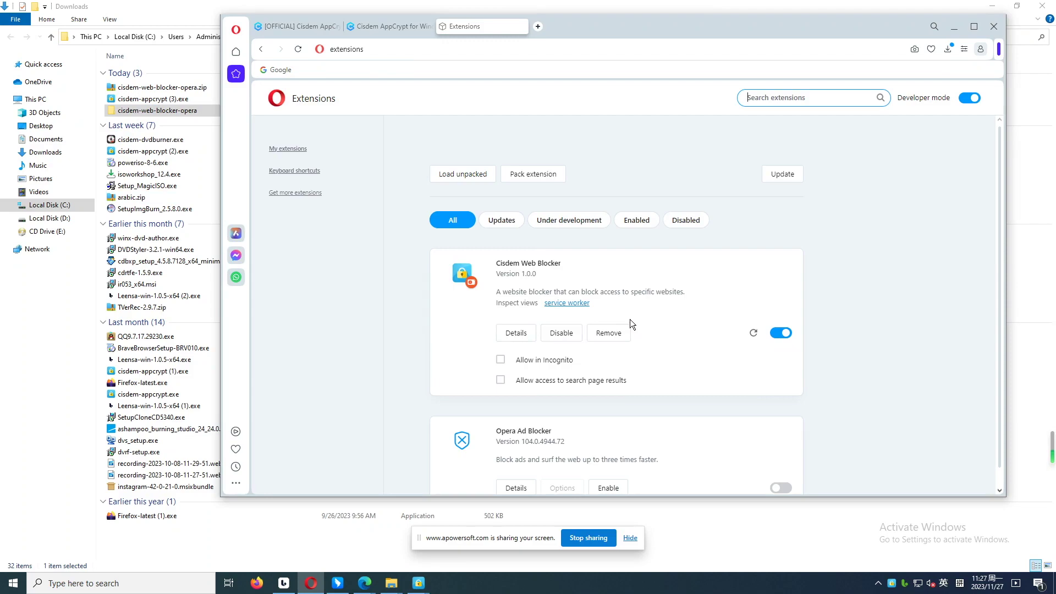
{"action": "left_click", "coordinate": [955, 26]}
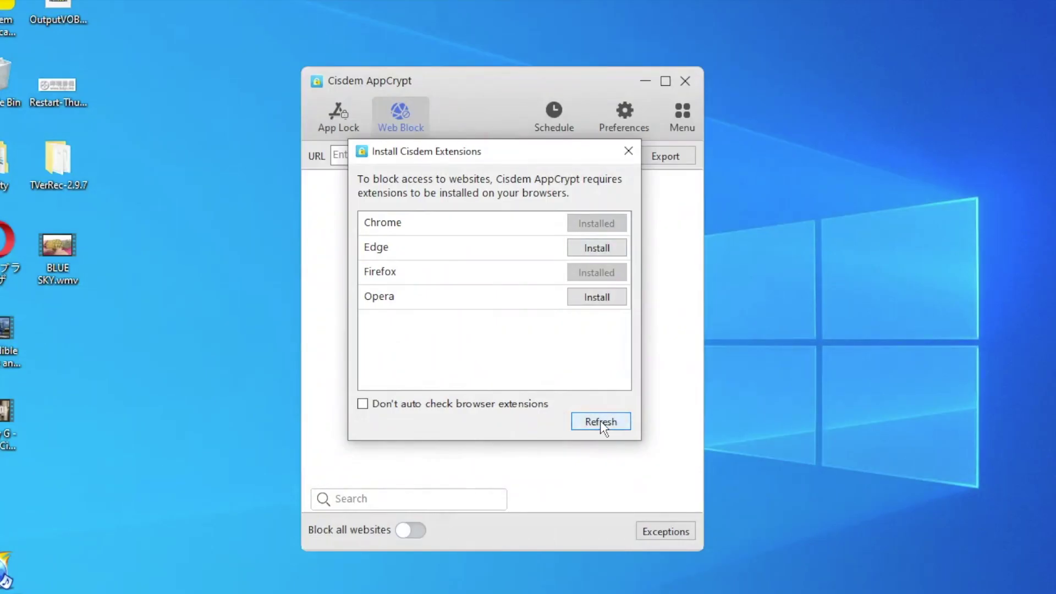
Enter youtube.com in the Web Block URL field and add it to the blocked sites.
{"action": "left_click", "coordinate": [601, 421]}
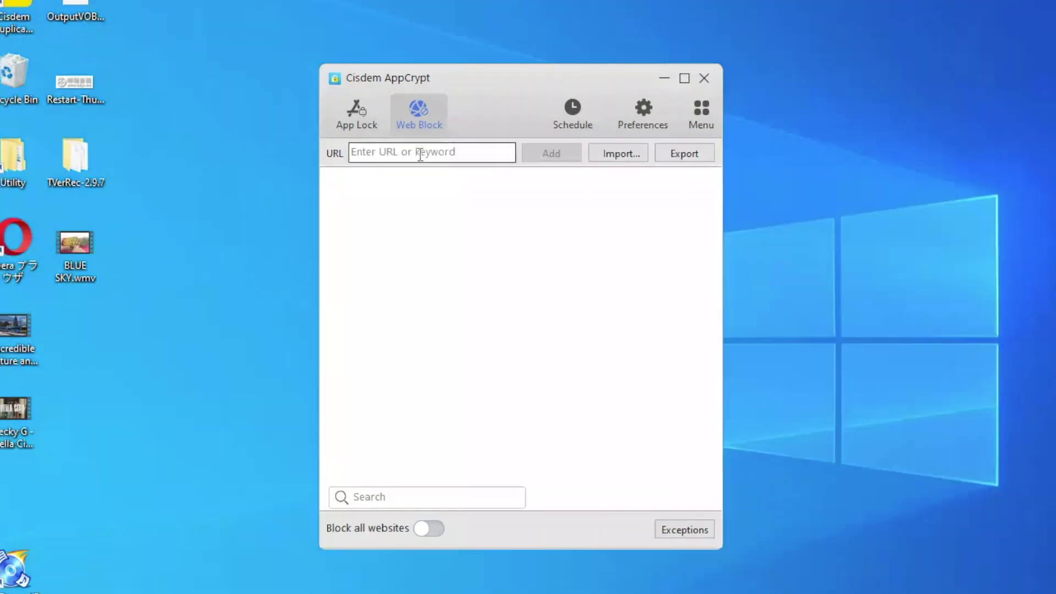
{"action": "left_click", "coordinate": [417, 156]}
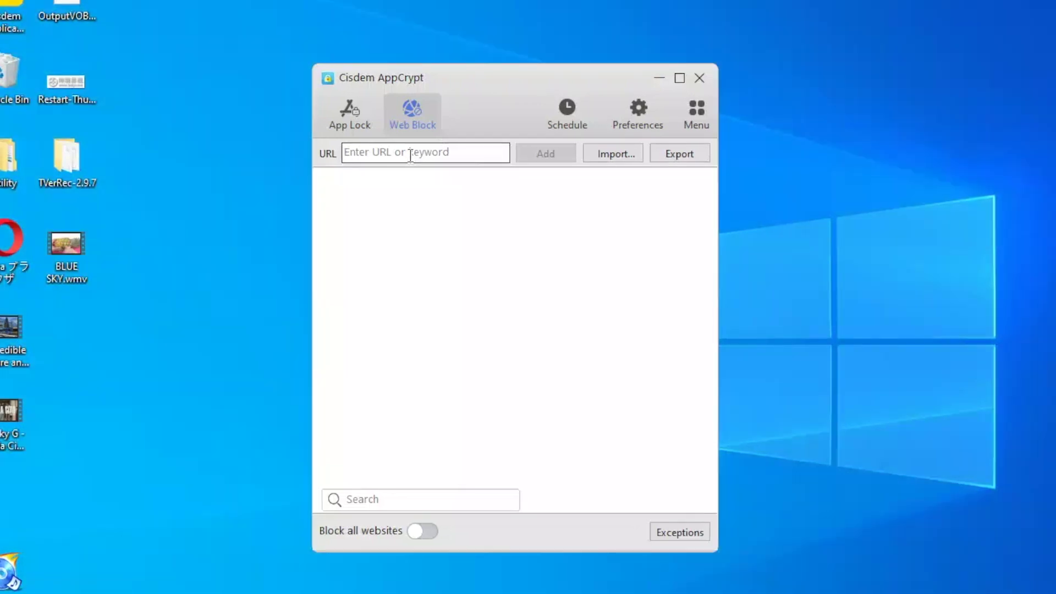
{"action": "type", "text": "youtub"}
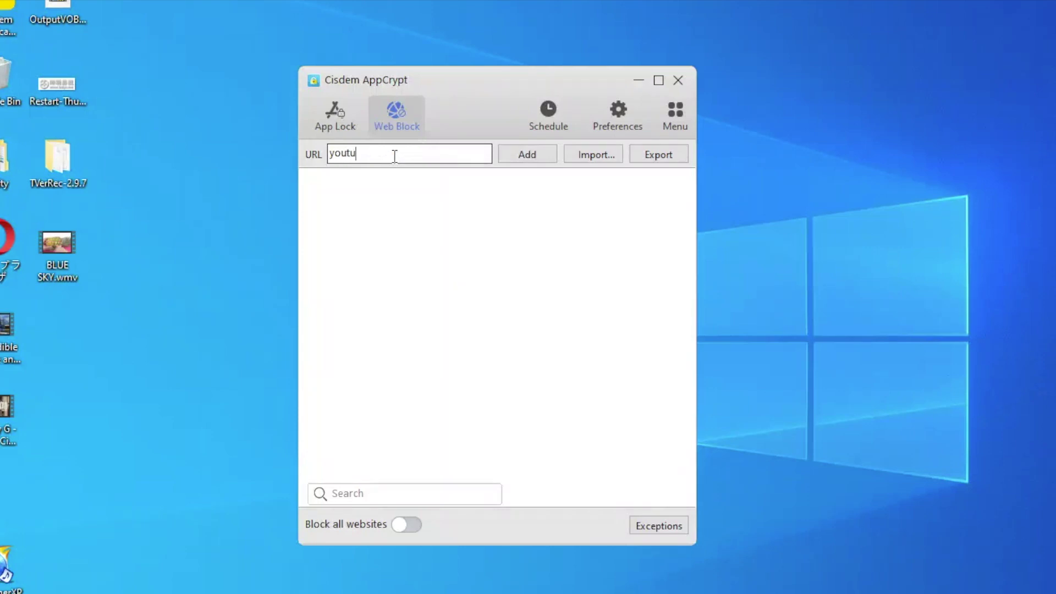
{"action": "type", "text": "e.com"}
{"action": "left_click", "coordinate": [529, 156]}
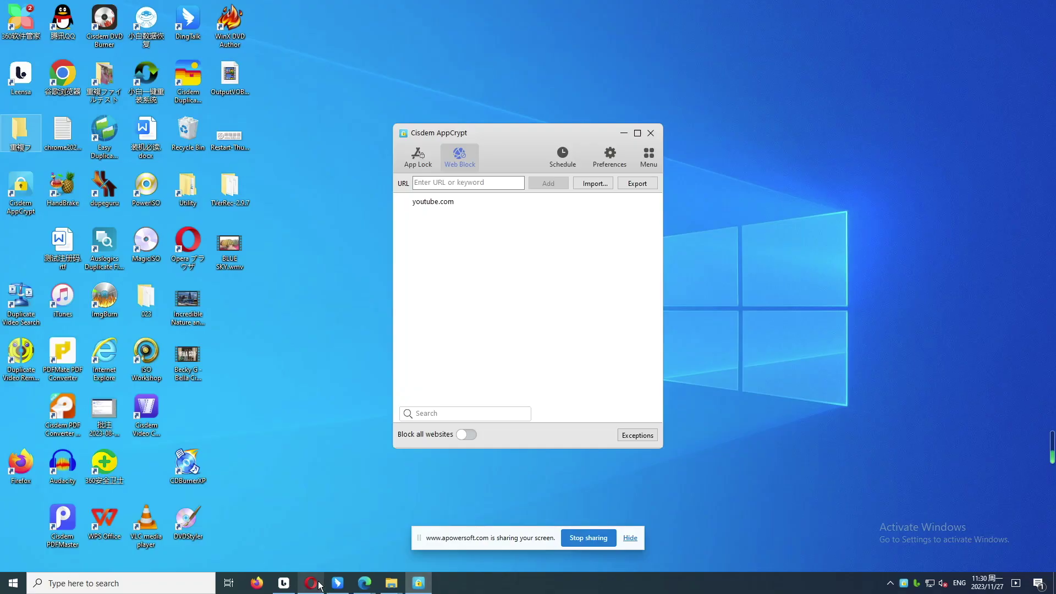
{"action": "left_click", "coordinate": [311, 583]}
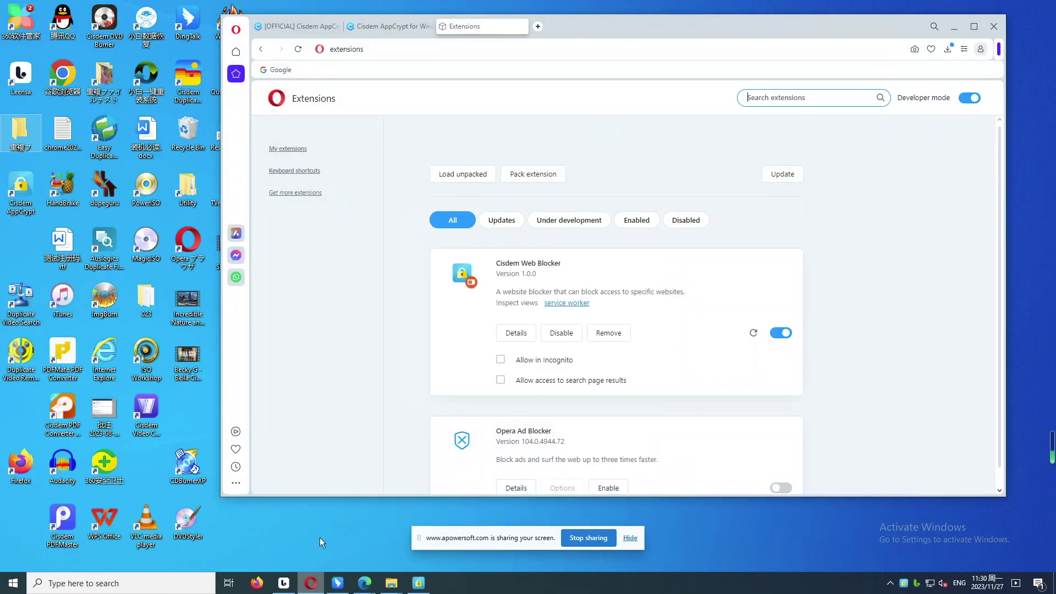
Load youtube.com in a new Opera tab to verify Cisdem's blocked-page notice appears.
{"action": "left_click", "coordinate": [536, 28]}
{"action": "left_click", "coordinate": [423, 53]}
{"action": "type", "text": "youtube"}
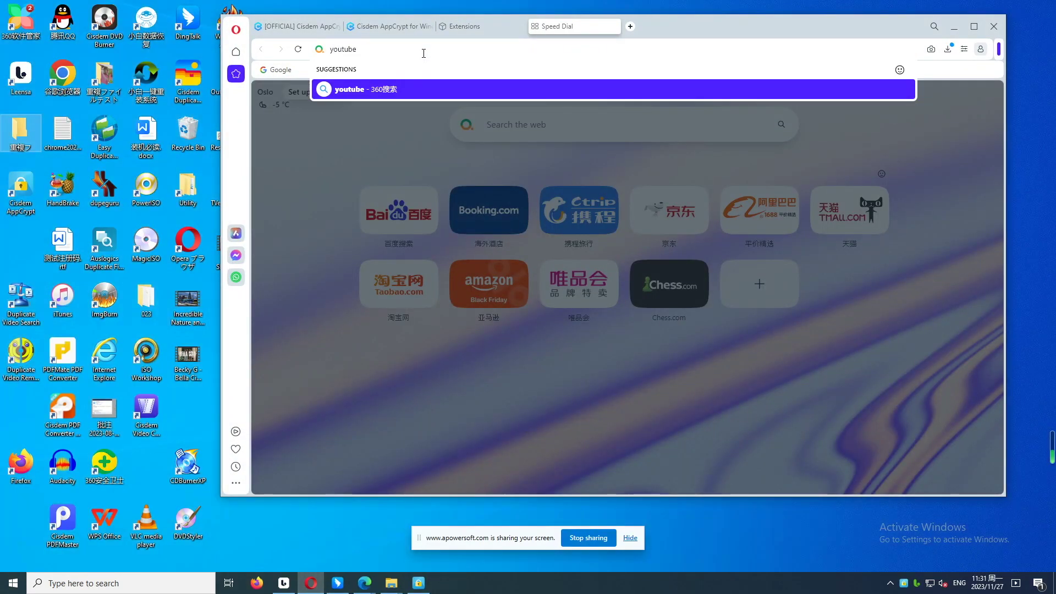
{"action": "type", "text": ".com"}
{"action": "key", "text": "Return"}
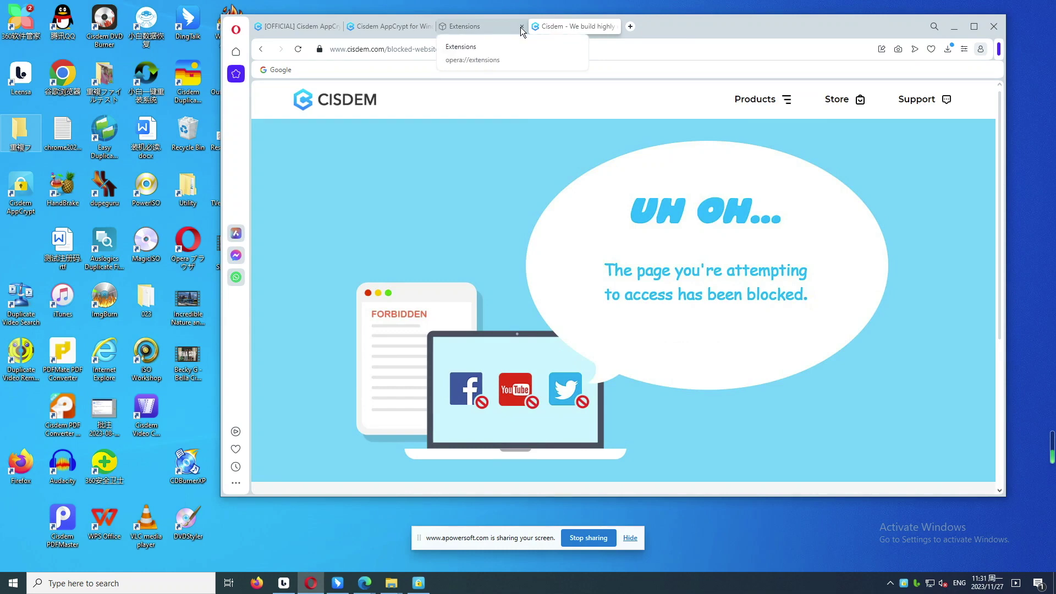
{"action": "left_click", "coordinate": [955, 27]}
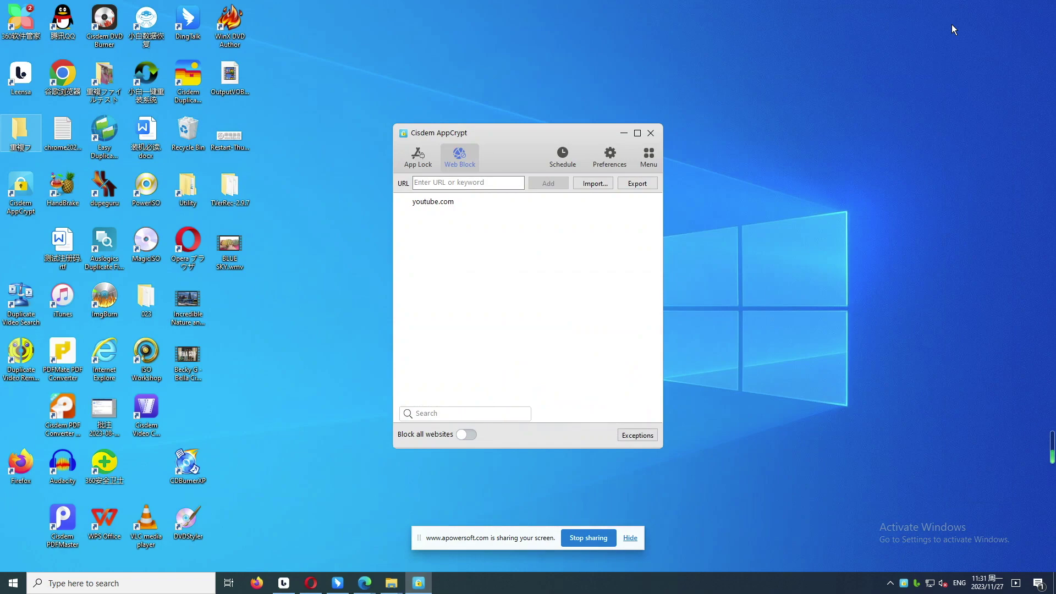
Turn on a custom schedule for youtube.com and add a new schedule entry.
{"action": "left_click", "coordinate": [409, 203]}
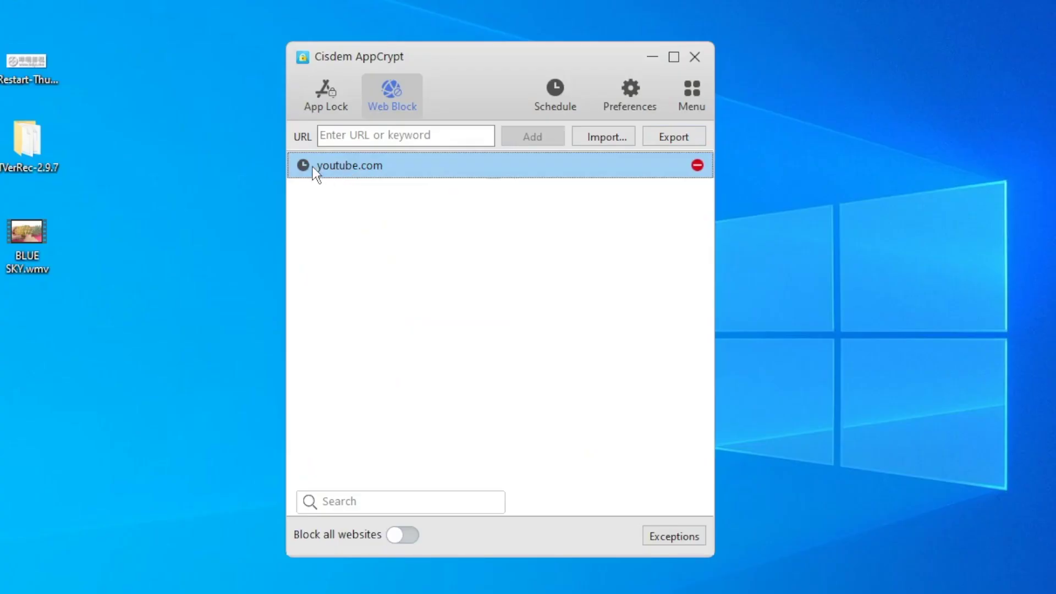
{"action": "left_click", "coordinate": [305, 164]}
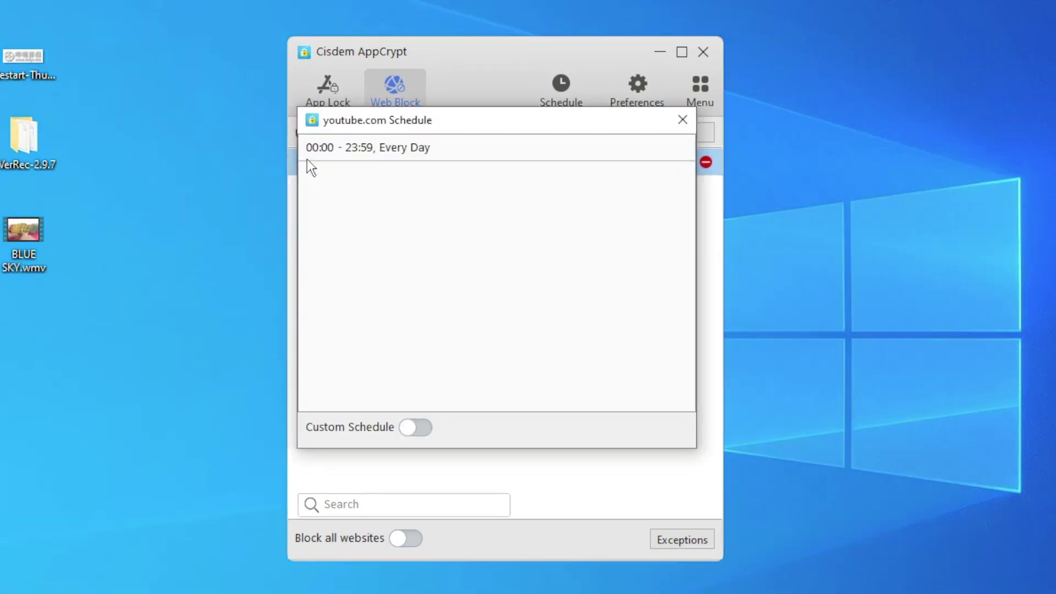
{"action": "left_click", "coordinate": [419, 427]}
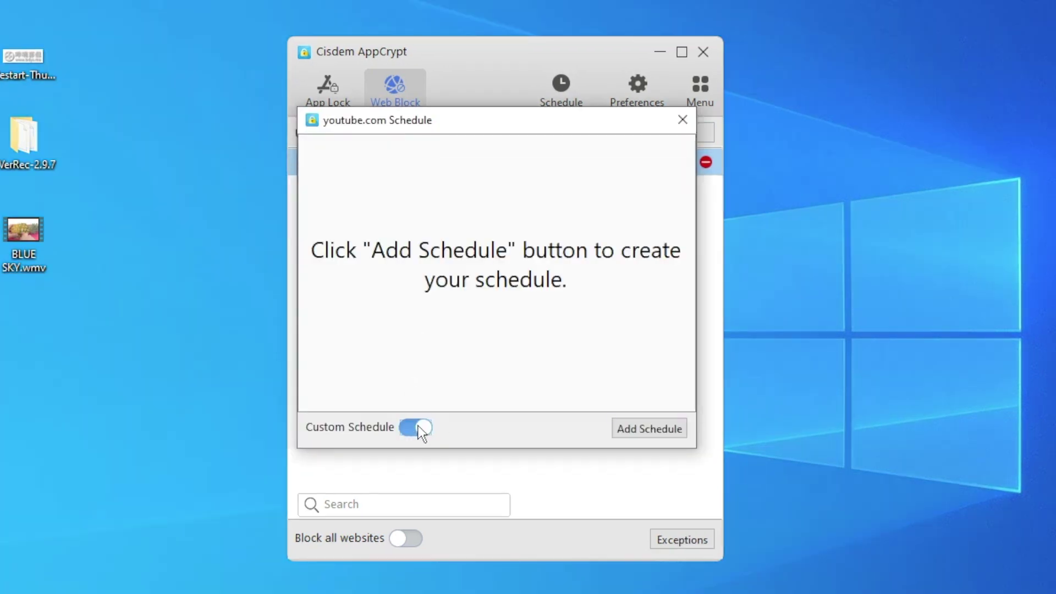
{"action": "left_click", "coordinate": [660, 431]}
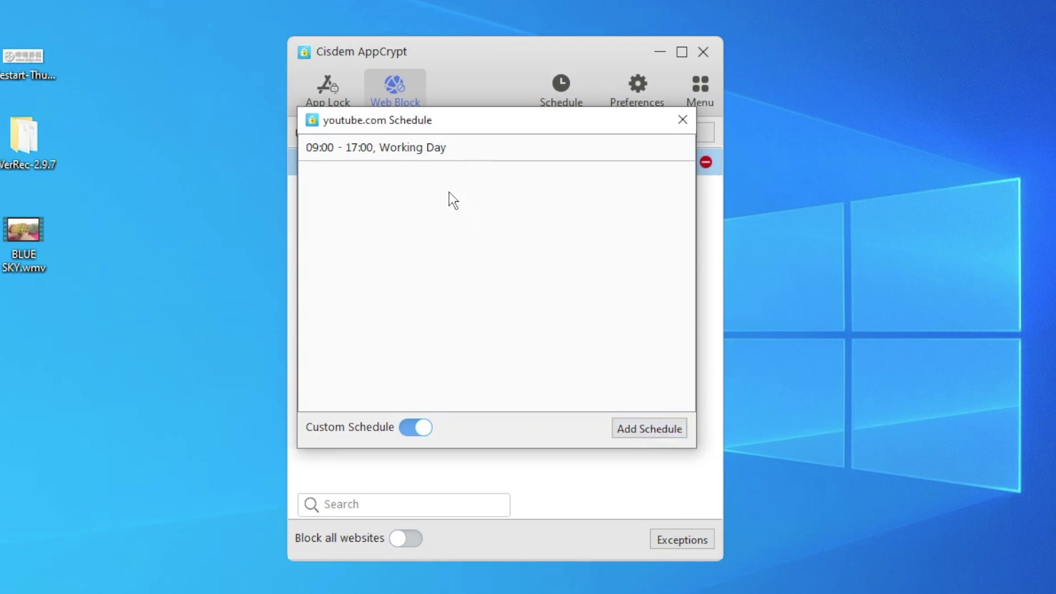
Set the entry to block 09:00–10:00 on working days and close the schedule.
{"action": "left_click", "coordinate": [474, 147]}
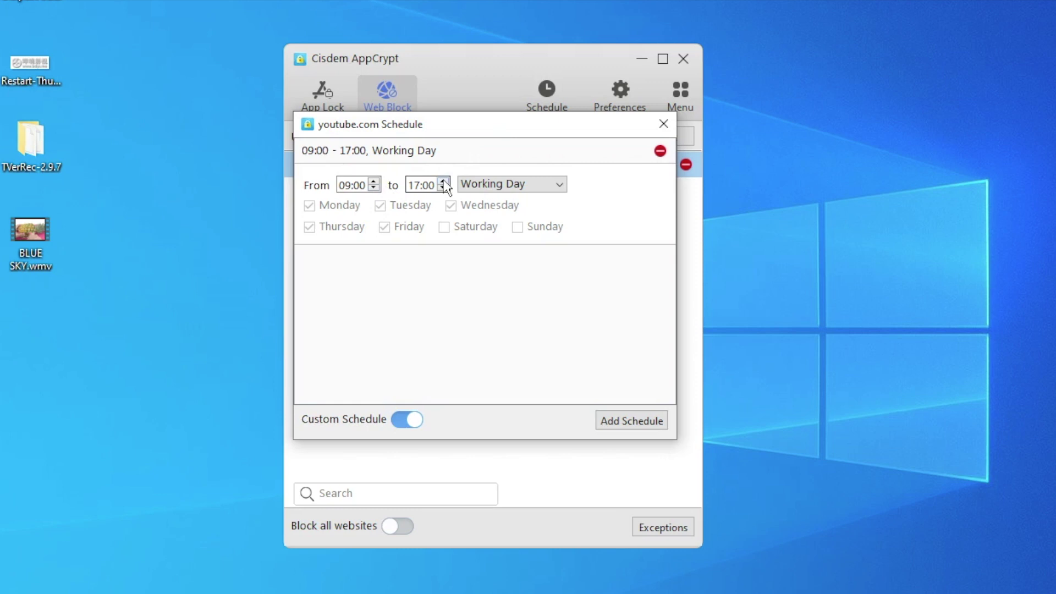
{"action": "left_click", "coordinate": [454, 181]}
{"action": "left_click", "coordinate": [454, 181]}
{"action": "left_click", "coordinate": [454, 181]}
{"action": "left_click", "coordinate": [444, 187]}
{"action": "left_click", "coordinate": [443, 188]}
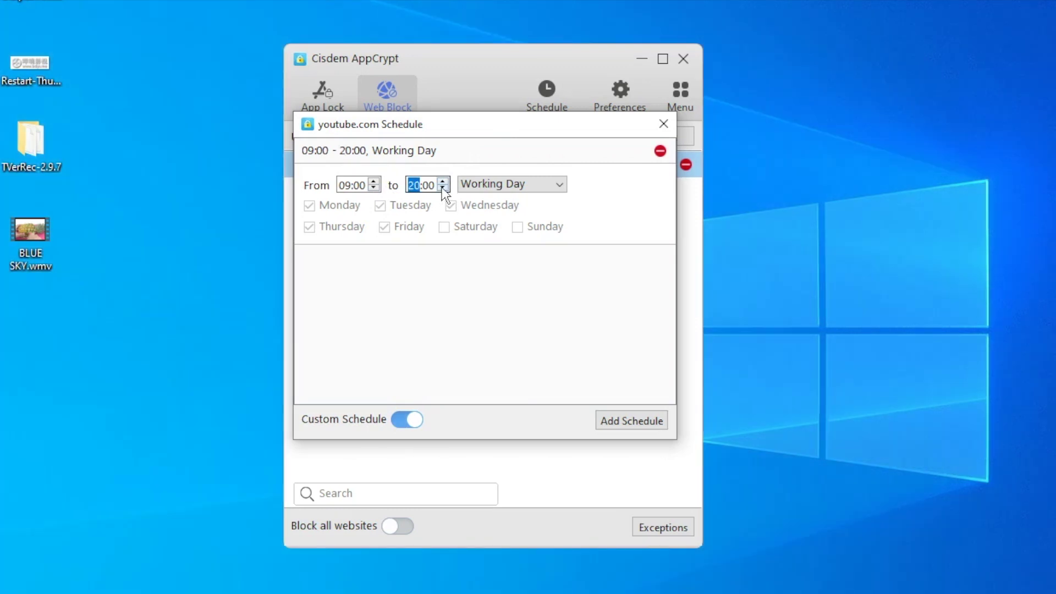
{"action": "left_click", "coordinate": [443, 189]}
{"action": "left_click", "coordinate": [443, 189]}
{"action": "left_click", "coordinate": [443, 189]}
{"action": "left_click", "coordinate": [443, 189]}
{"action": "left_click", "coordinate": [443, 189]}
{"action": "left_click", "coordinate": [443, 188]}
{"action": "left_click", "coordinate": [443, 189]}
{"action": "left_click", "coordinate": [443, 189]}
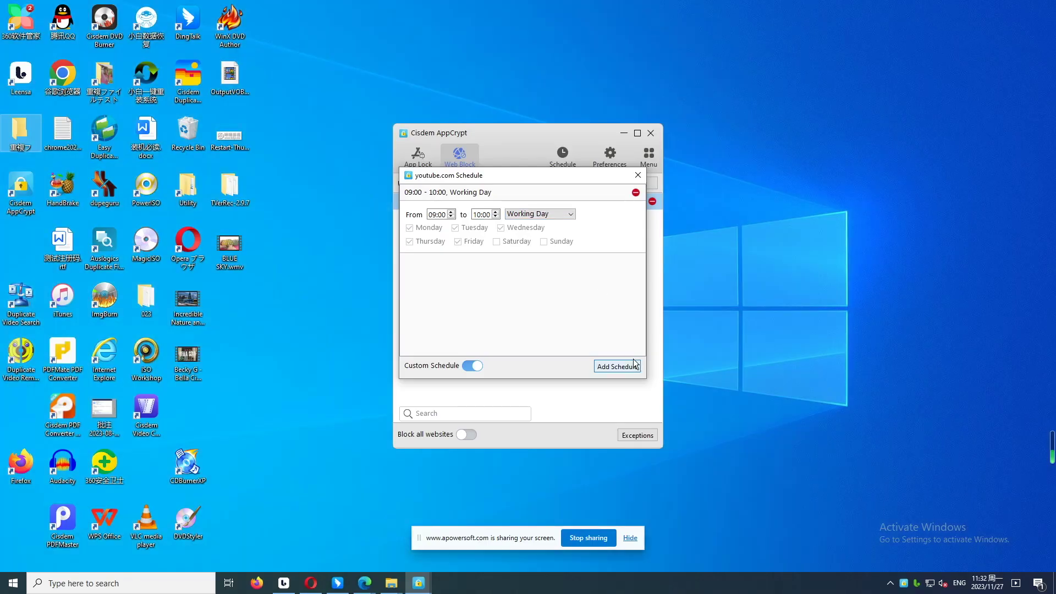
{"action": "left_click", "coordinate": [699, 259]}
Open youtube.com via autocomplete in a new Opera tab and confirm it loads normally.
{"action": "left_click", "coordinate": [311, 583]}
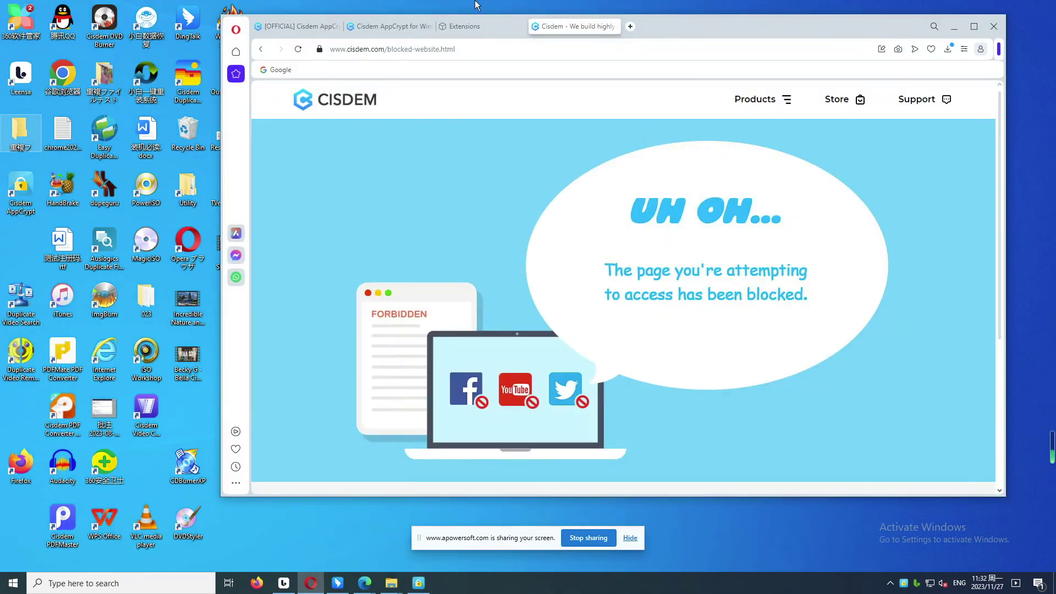
{"action": "left_click", "coordinate": [627, 26]}
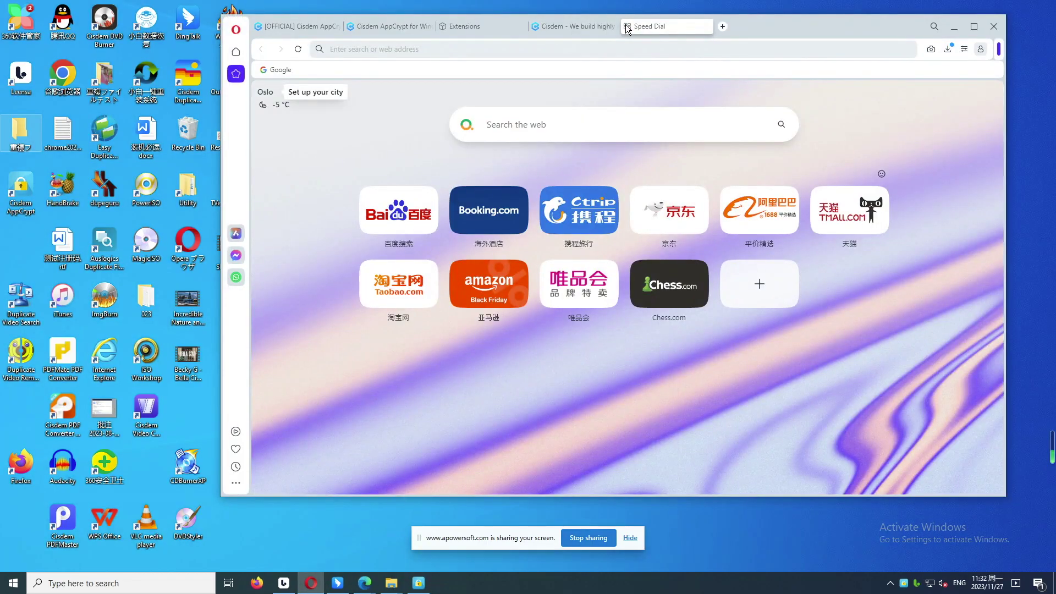
{"action": "type", "text": "you"}
{"action": "key", "text": "Return"}
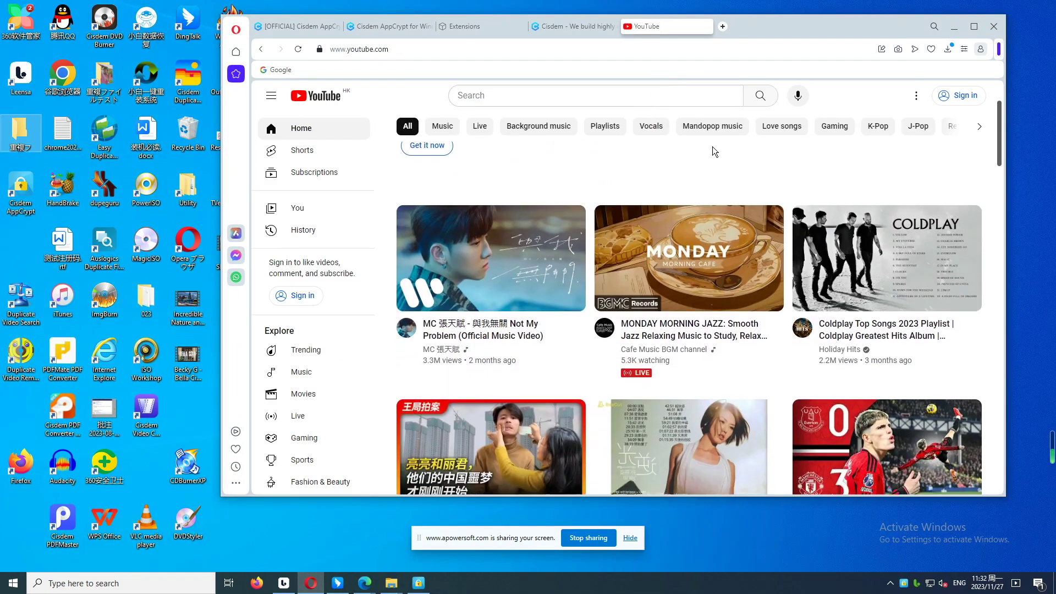
{"action": "scroll", "coordinate": [711, 148], "scroll_direction": "down", "scroll_amount": 5}
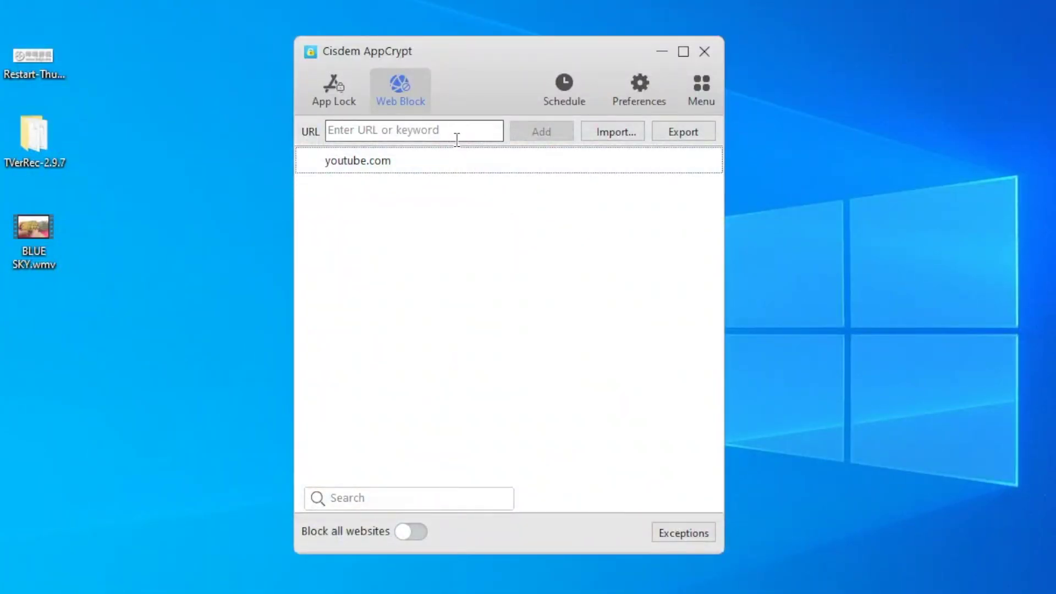
Import the gaming sites preset, including 247solitaire.com and battle.net, into the Web Block list.
{"action": "left_click", "coordinate": [608, 122]}
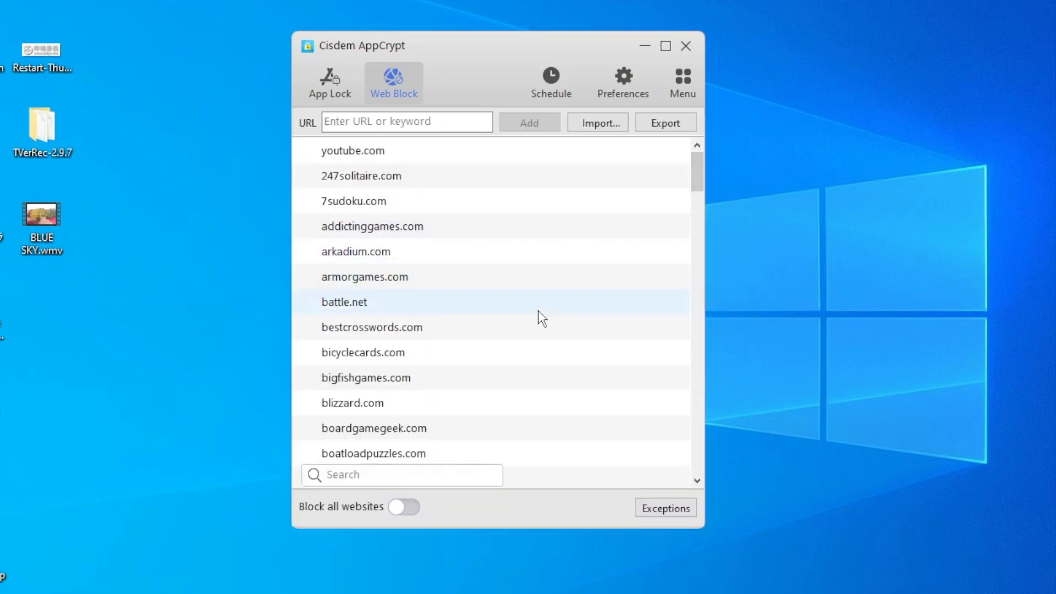
{"action": "scroll", "coordinate": [538, 310], "scroll_direction": "down", "scroll_amount": 5}
{"action": "scroll", "coordinate": [538, 311], "scroll_direction": "up", "scroll_amount": 4}
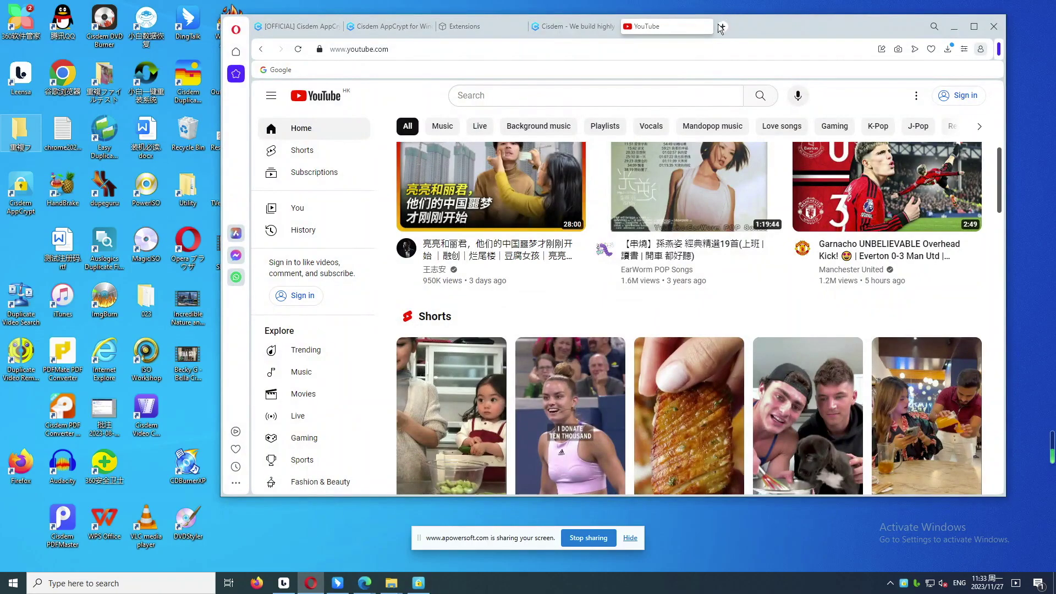
Load roblox.com in a new Opera tab to confirm Cisdem's blocked page, then bring AppCrypt back.
{"action": "left_click", "coordinate": [719, 27]}
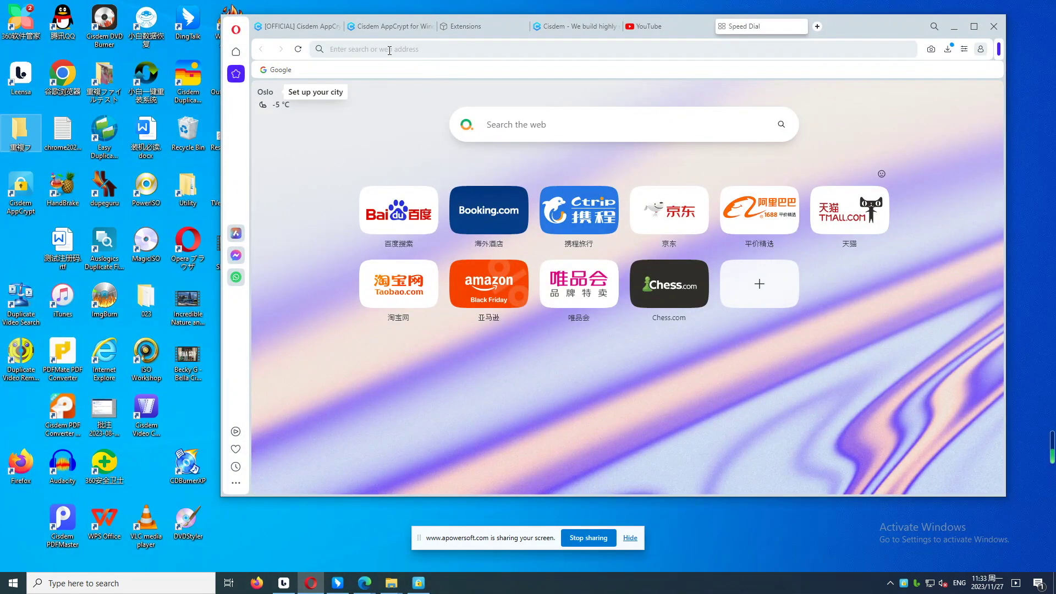
{"action": "left_click", "coordinate": [390, 50]}
{"action": "type", "text": "roblox.com"}
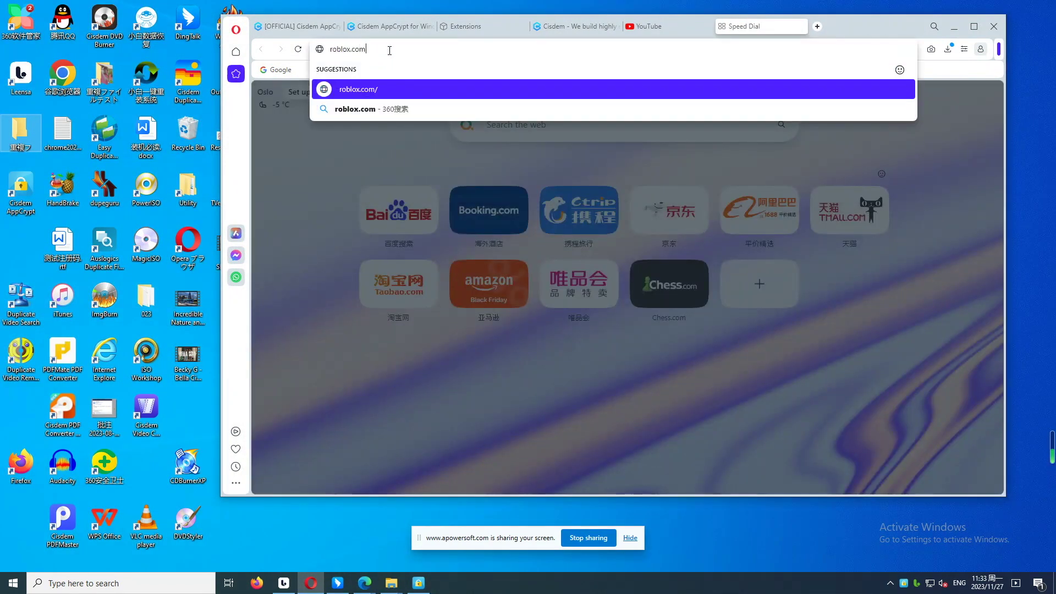
{"action": "key", "text": "Return"}
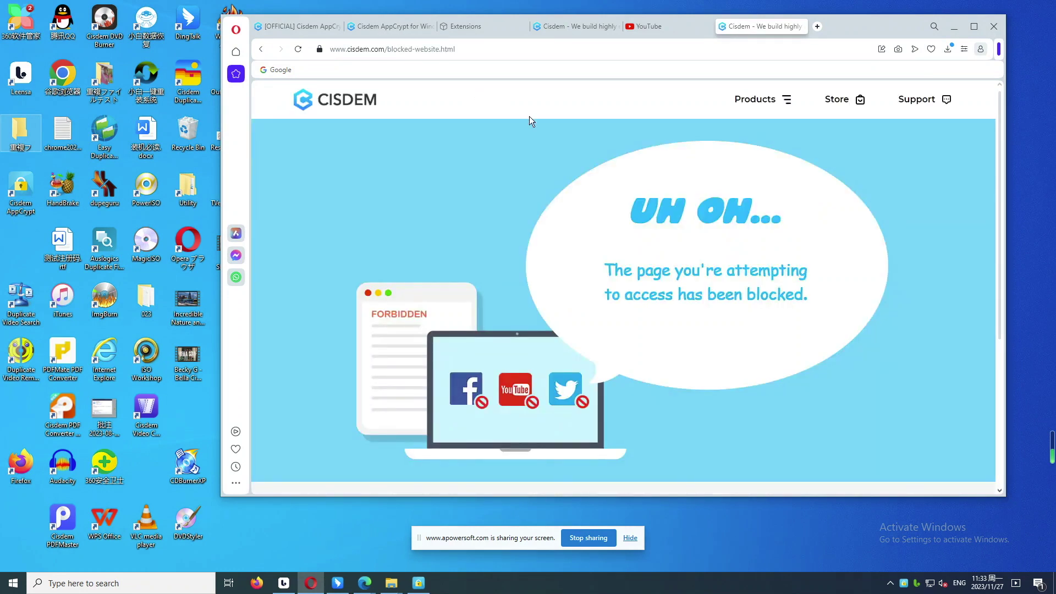
{"action": "left_click", "coordinate": [422, 583]}
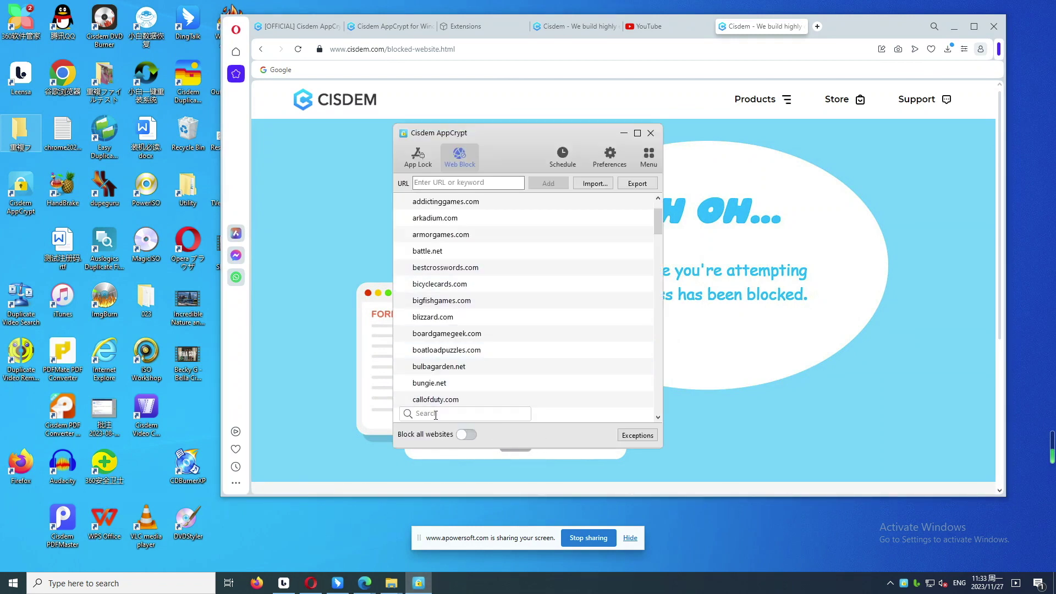
Search AppCrypt's Web Block list for 'roblox', select the roblox.com entry, and close the window.
{"action": "scroll", "coordinate": [437, 415], "scroll_direction": "up", "scroll_amount": 1}
{"action": "left_click", "coordinate": [437, 414]}
{"action": "type", "text": "ro"}
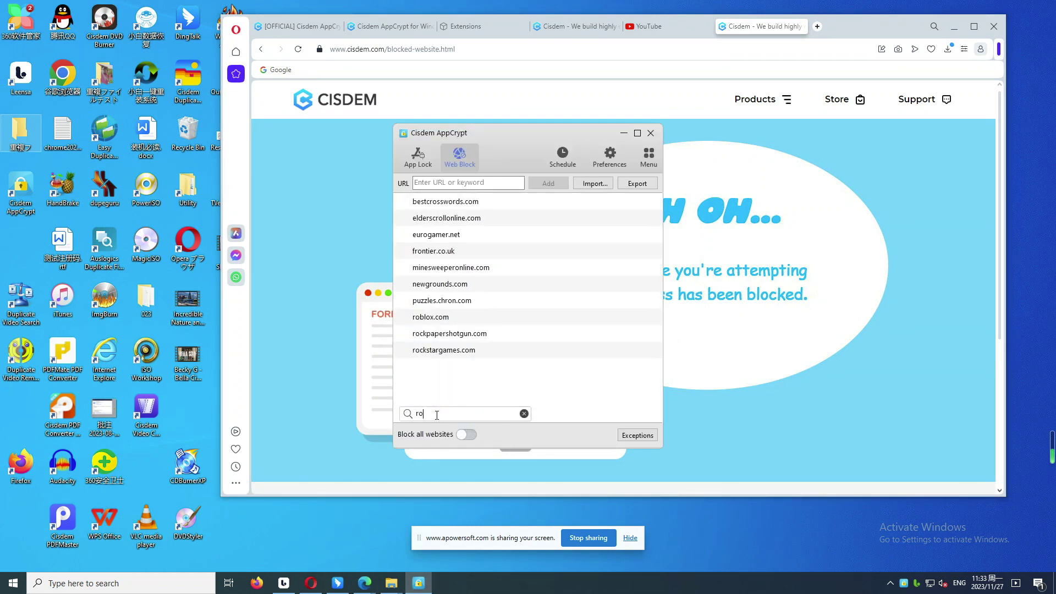
{"action": "type", "text": "blox"}
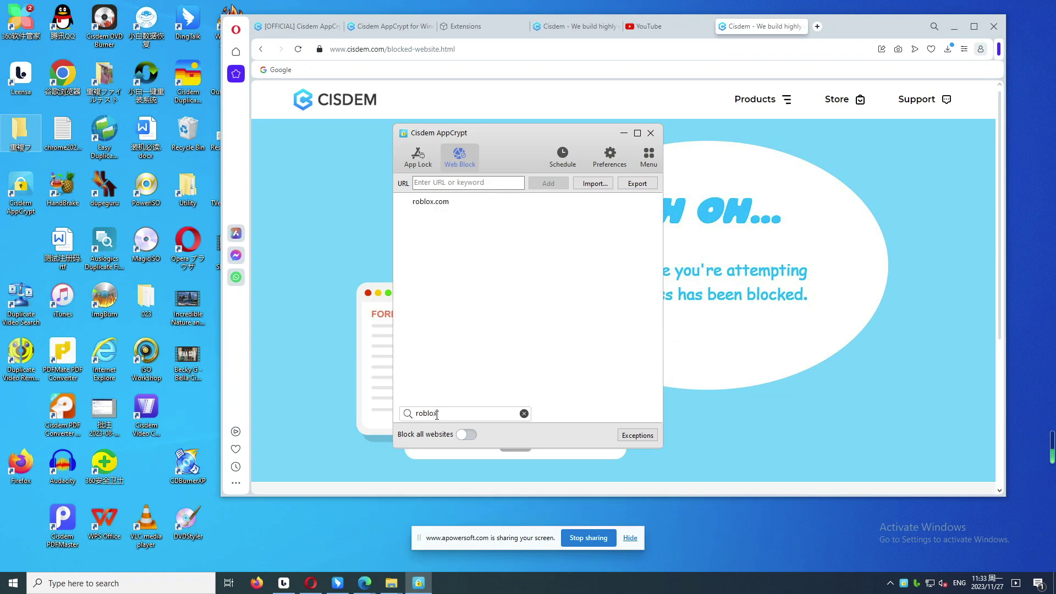
{"action": "left_click", "coordinate": [480, 203]}
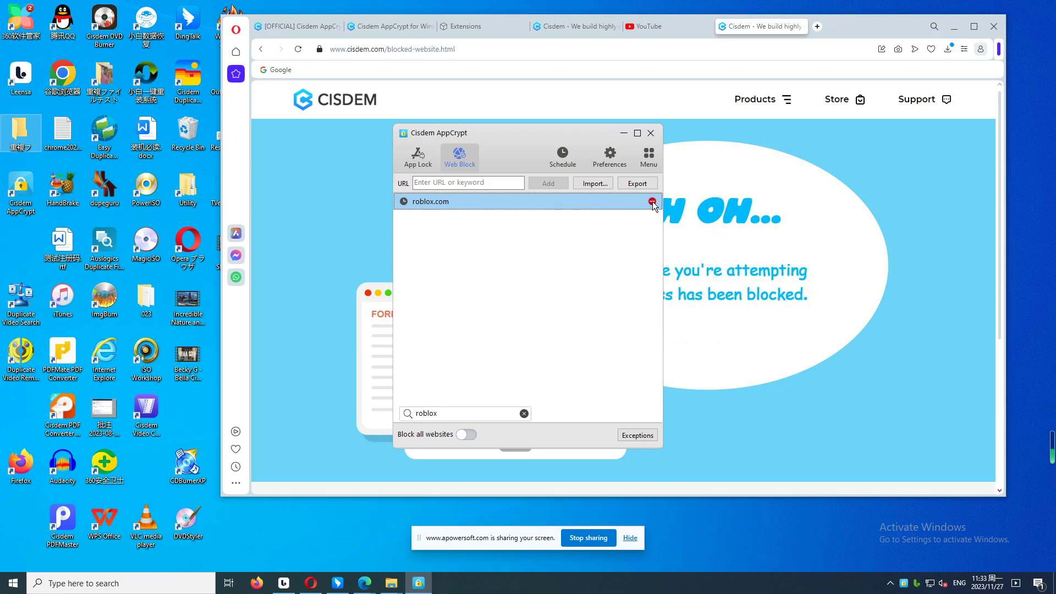
{"action": "left_click", "coordinate": [651, 133]}
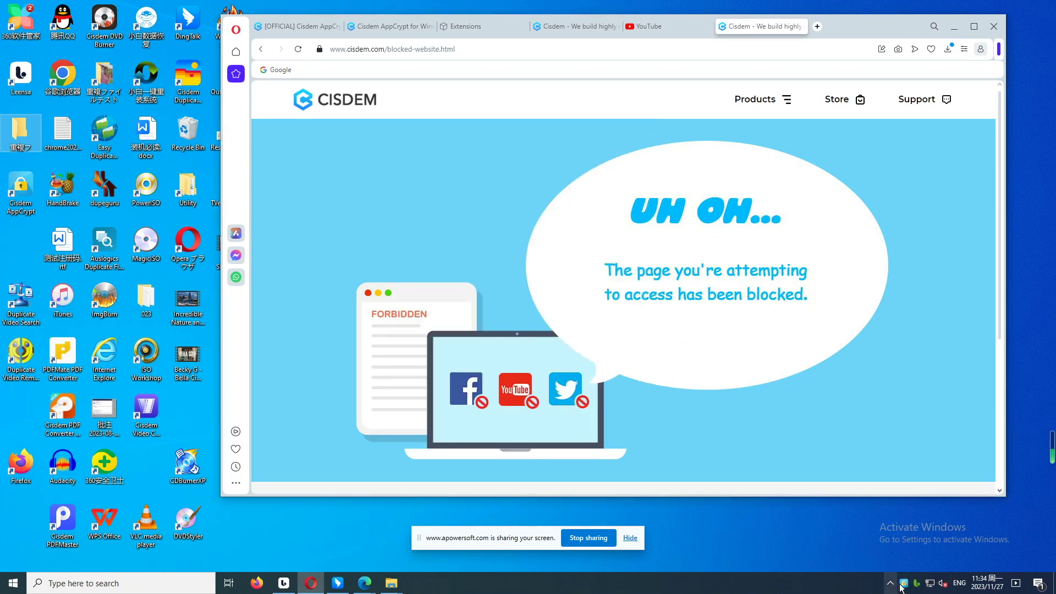
{"action": "left_click", "coordinate": [904, 584]}
Open AppCrypt's tray menu, then load roblox.com in a new Opera tab.
{"action": "right_click", "coordinate": [903, 586]}
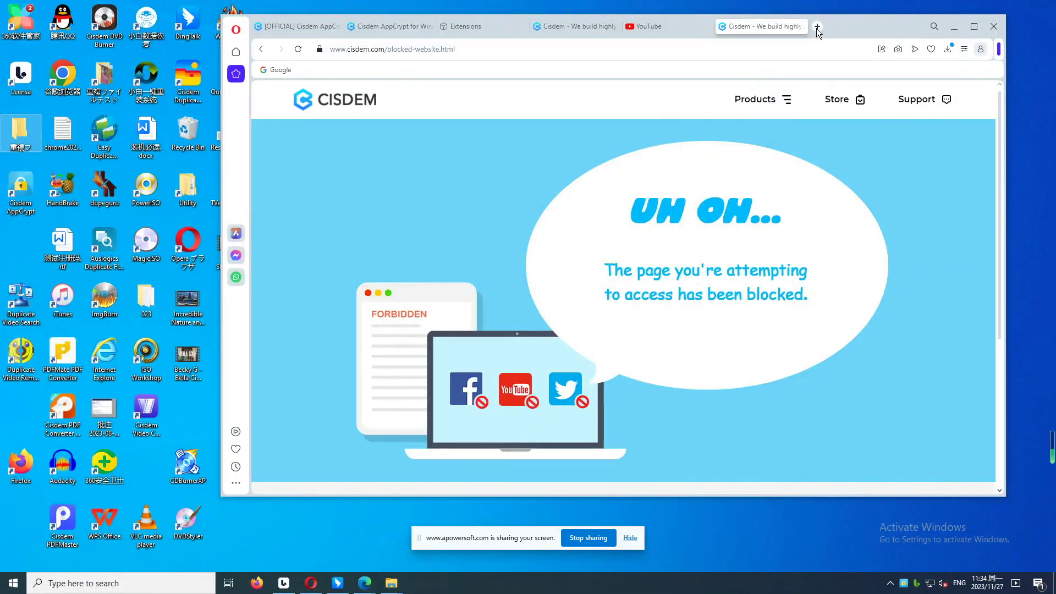
{"action": "left_click", "coordinate": [817, 27]}
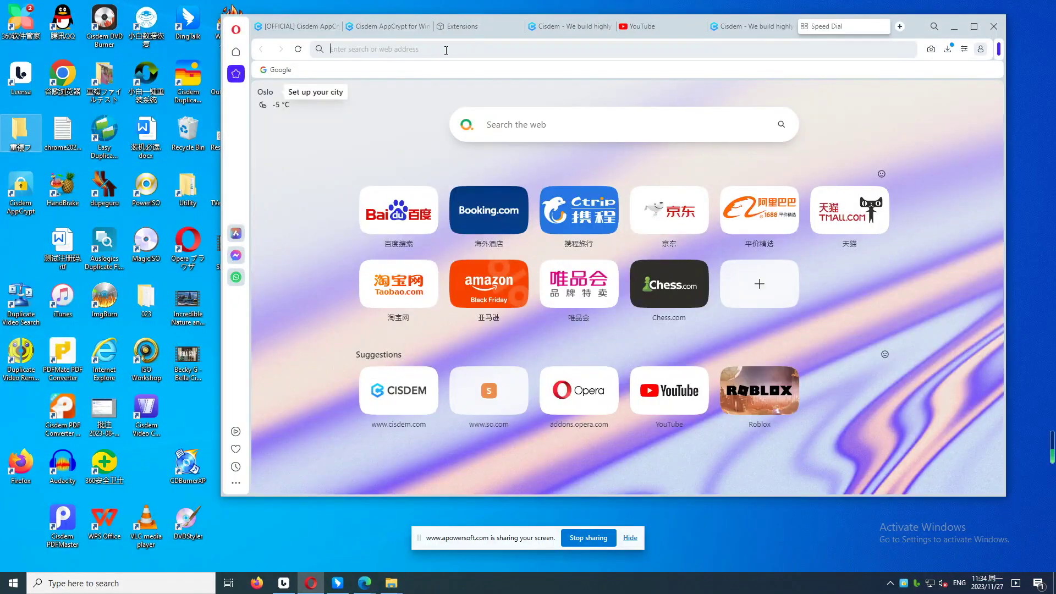
{"action": "type", "text": "roblox.com"}
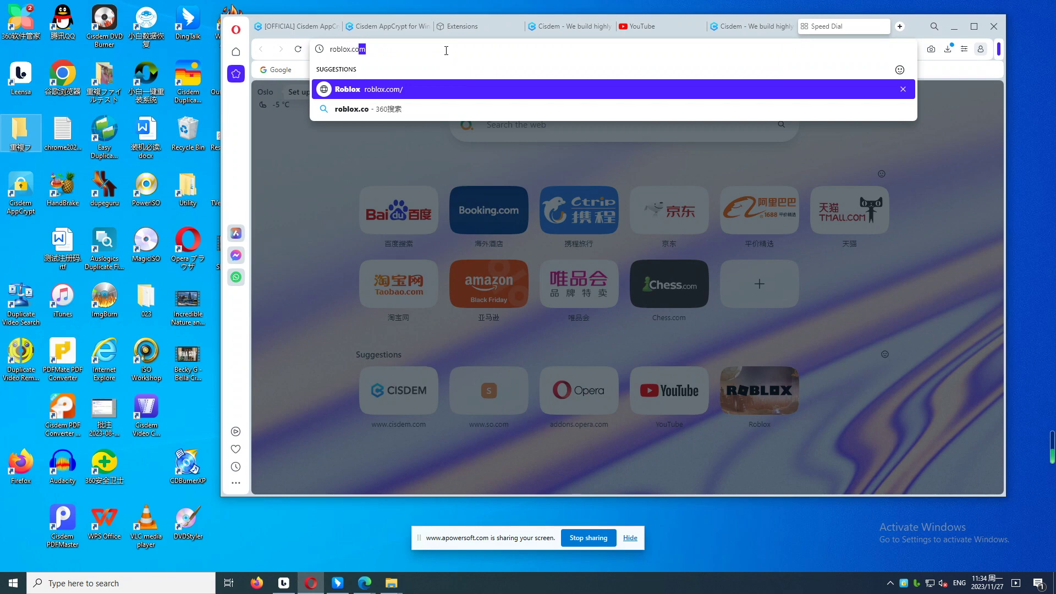
{"action": "key", "text": "Return"}
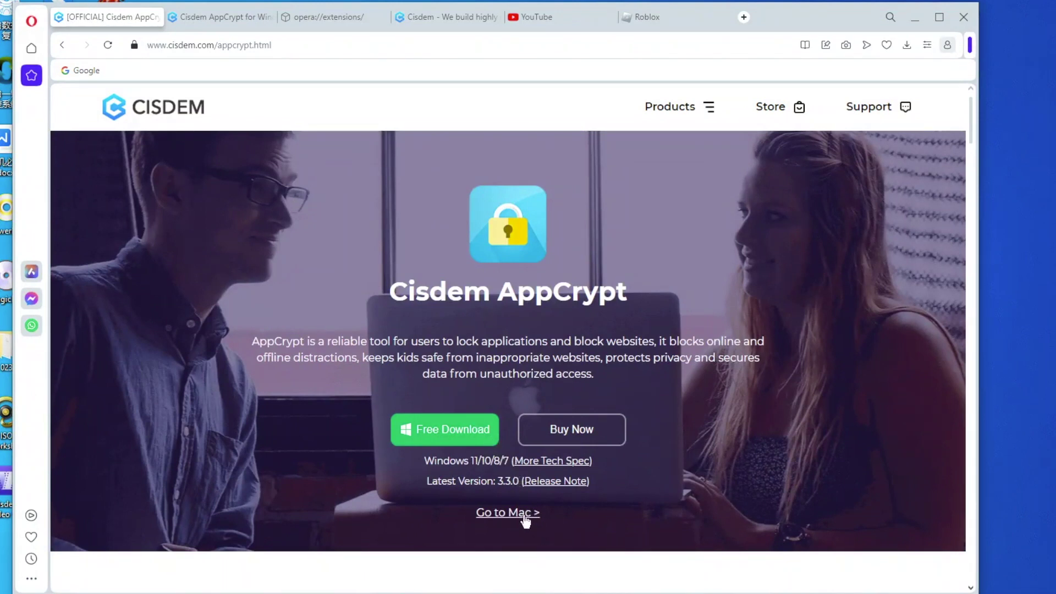
Switch the AppCrypt product page to 'Go to Mac' and minimise Opera.
{"action": "left_click", "coordinate": [527, 517]}
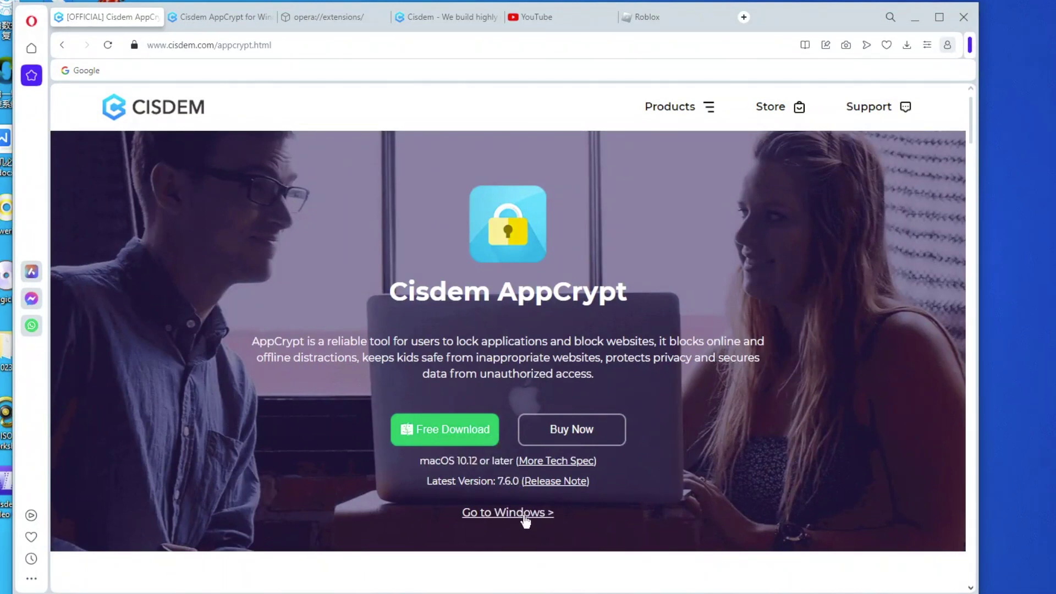
{"action": "left_click", "coordinate": [916, 23]}
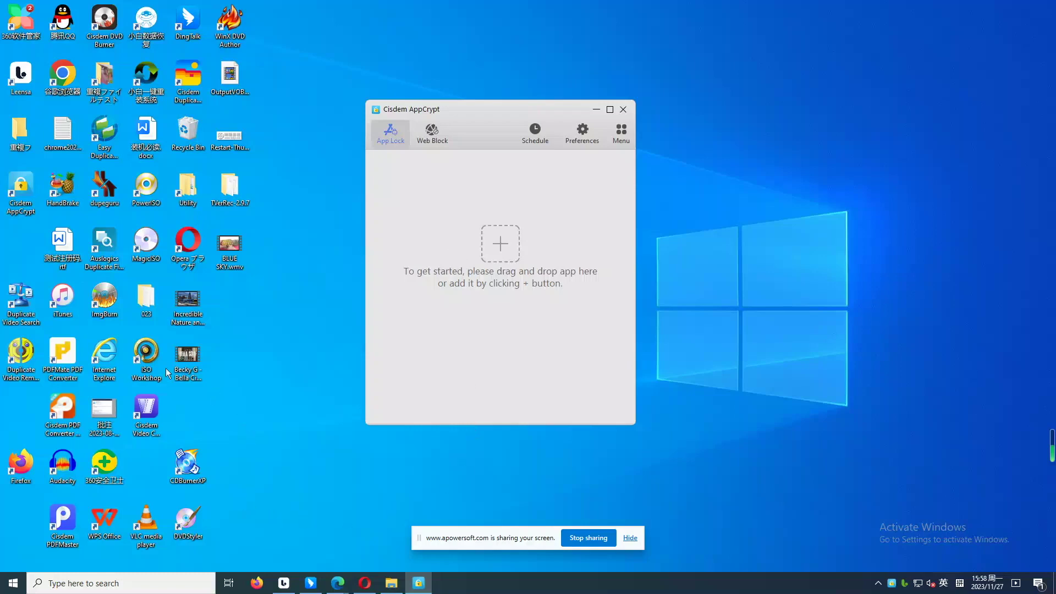
Add iTunes, Firefox and Cisdem DVD Burner (from D: > Program Files (x86)) to App Lock.
{"action": "left_click_drag", "start_coordinate": [62, 297], "coordinate": [431, 201]}
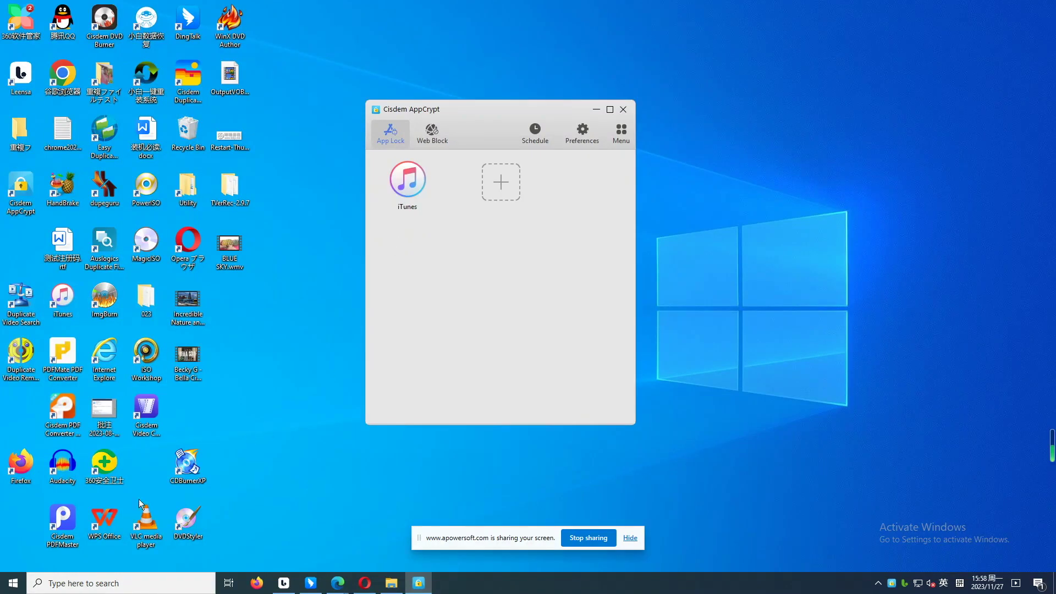
{"action": "left_click_drag", "start_coordinate": [21, 463], "coordinate": [509, 184]}
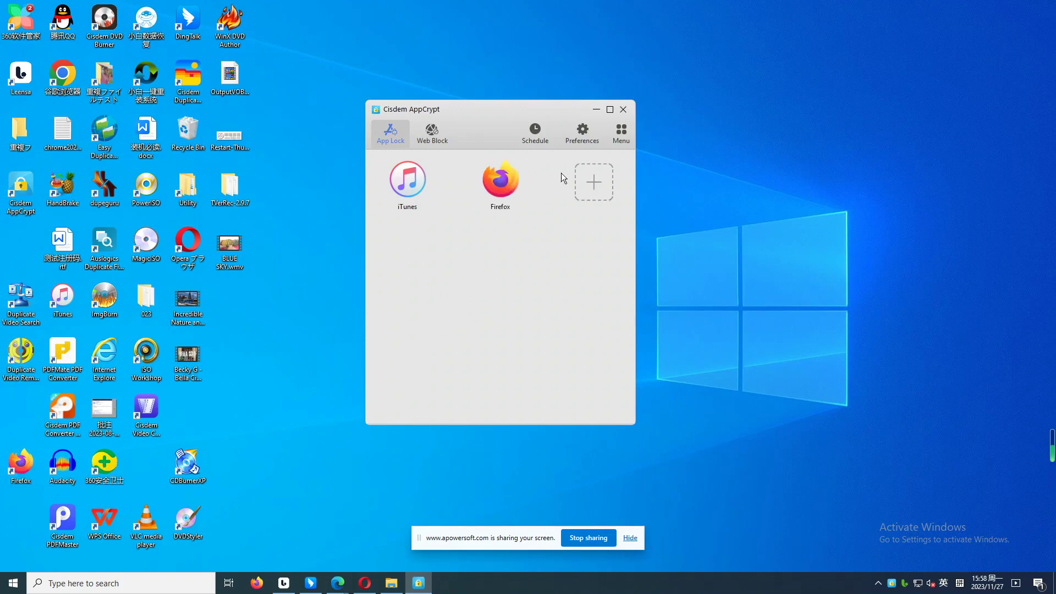
{"action": "left_click", "coordinate": [581, 183]}
{"action": "left_click", "coordinate": [410, 318]}
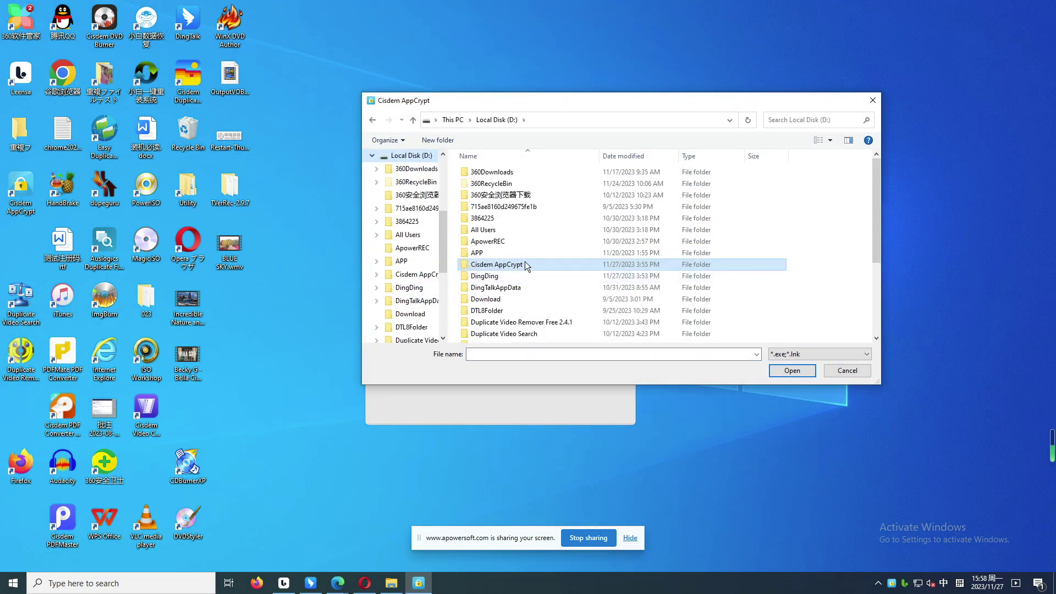
{"action": "scroll", "coordinate": [527, 266], "scroll_direction": "down", "scroll_amount": 4}
{"action": "double_click", "coordinate": [495, 242]}
{"action": "double_click", "coordinate": [490, 173]}
{"action": "double_click", "coordinate": [490, 285]}
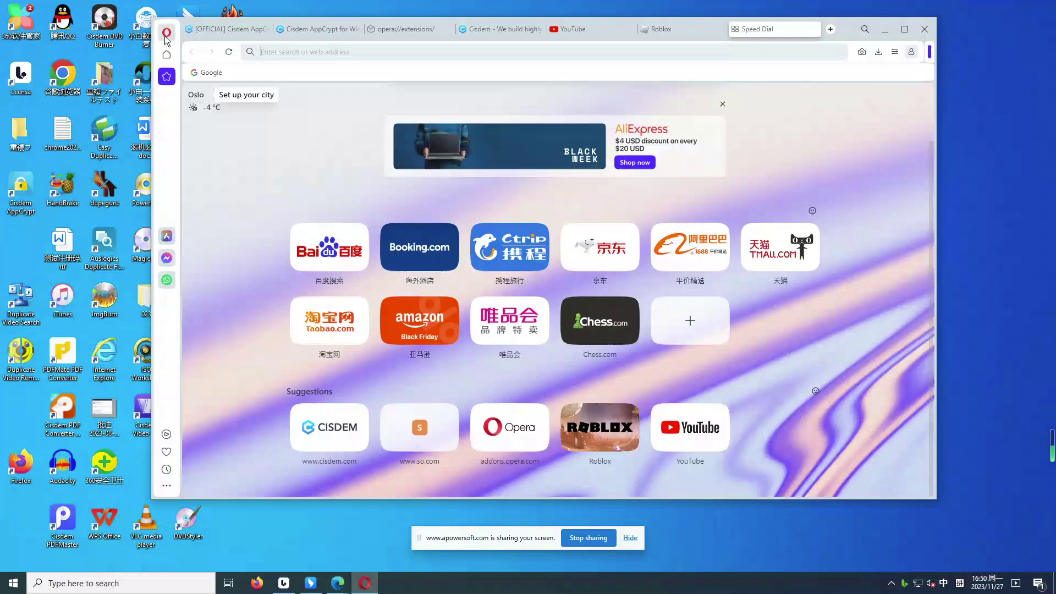
Go through Opera Settings > Privacy & security > Site settings to the Images page.
{"action": "left_click", "coordinate": [165, 38]}
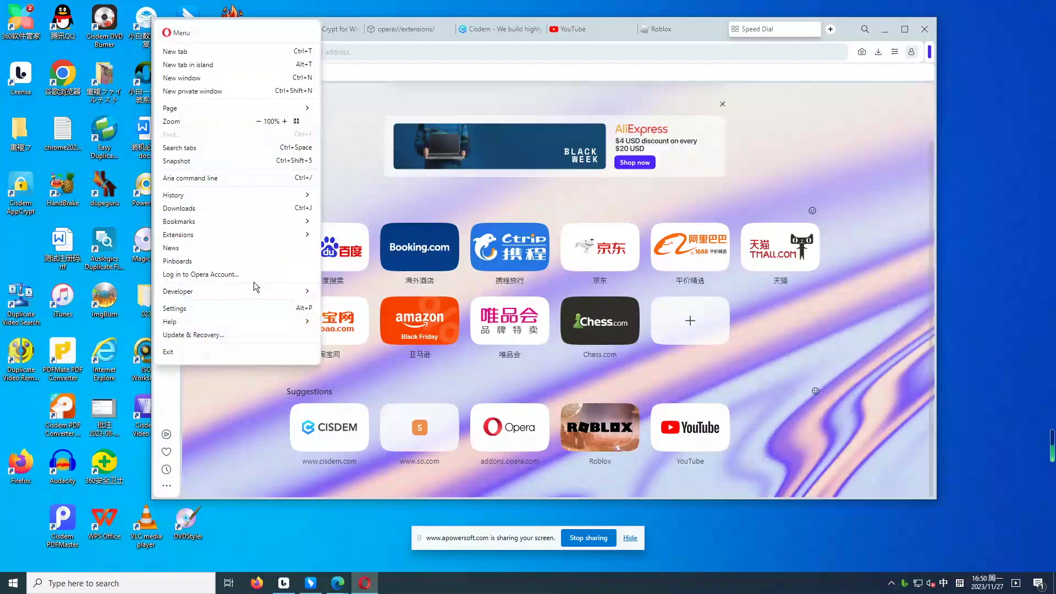
{"action": "left_click", "coordinate": [253, 307]}
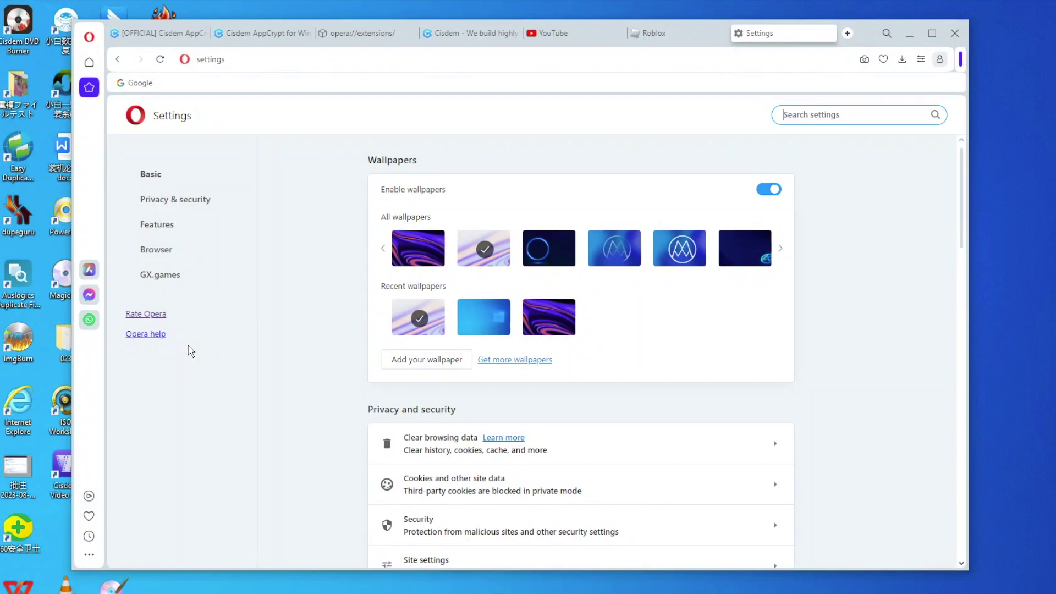
{"action": "left_click", "coordinate": [179, 201]}
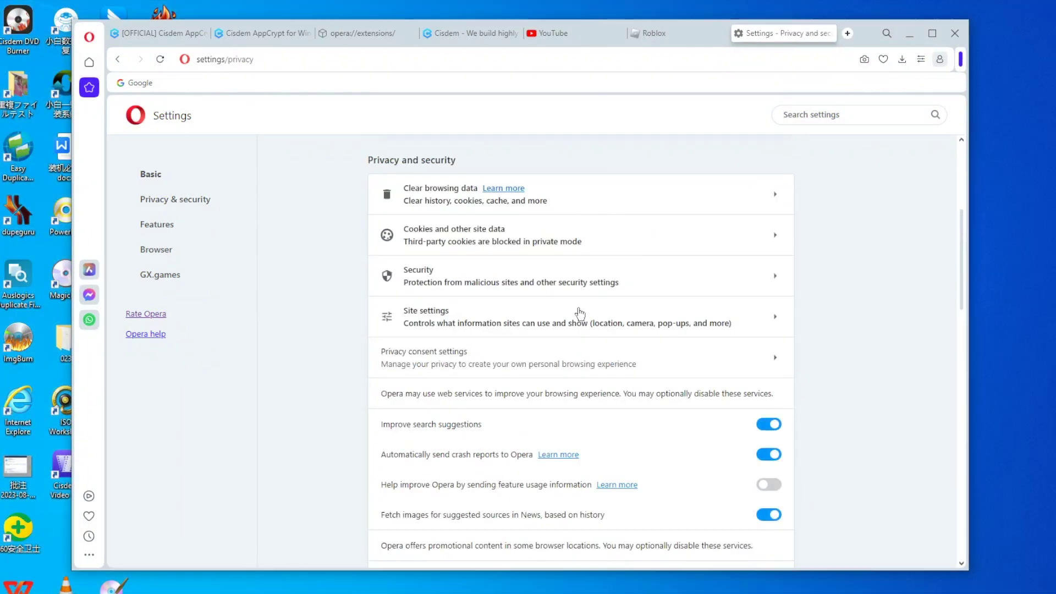
{"action": "left_click", "coordinate": [578, 312]}
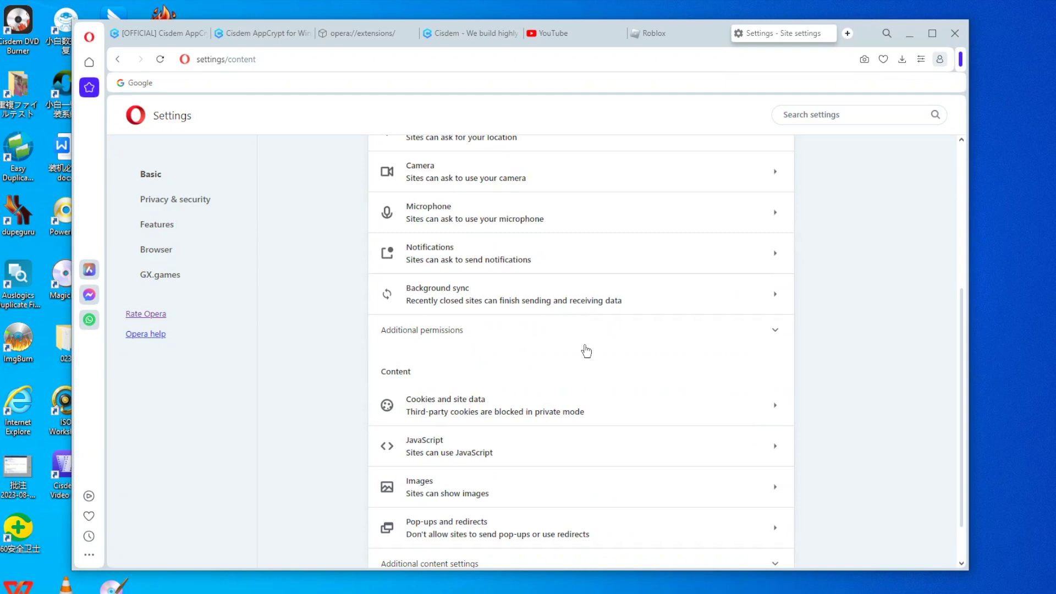
{"action": "scroll", "coordinate": [578, 369], "scroll_direction": "down", "scroll_amount": 1}
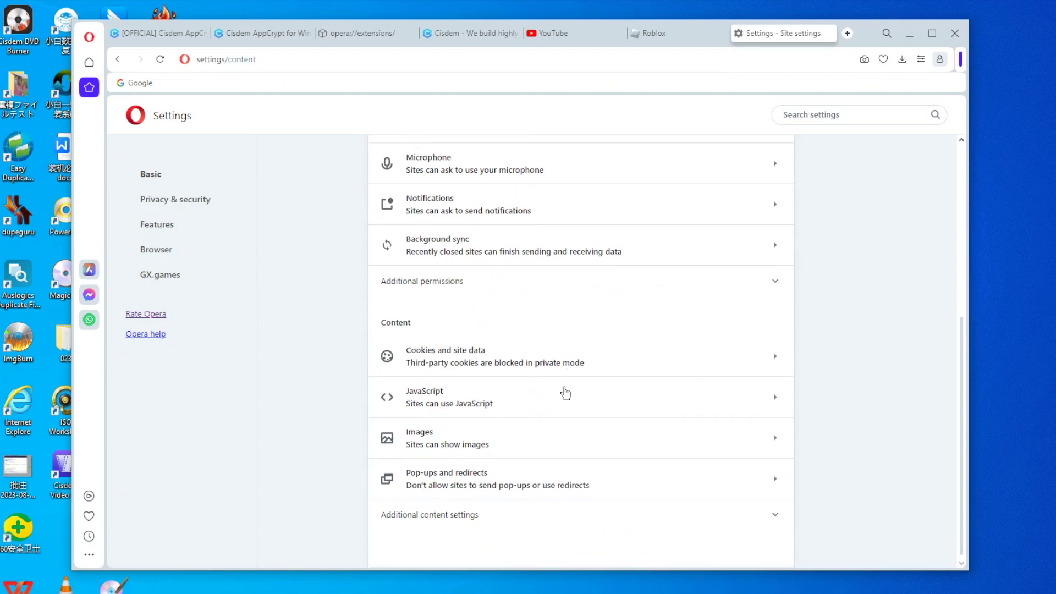
{"action": "left_click", "coordinate": [474, 443]}
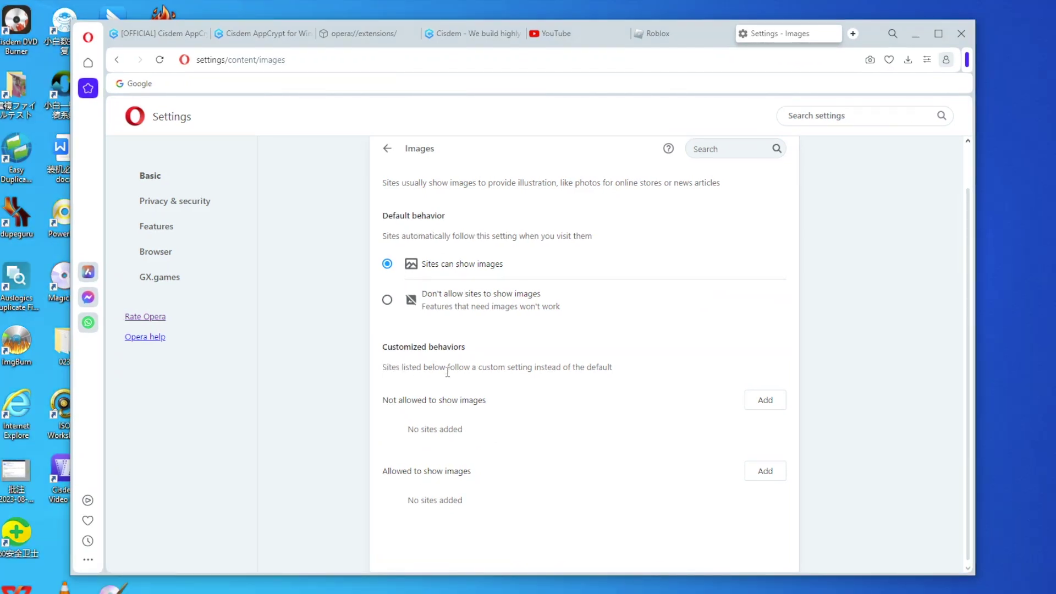
Add youtube.com to Opera's 'Not allowed to show images' list, then view the YouTube tab.
{"action": "left_click", "coordinate": [772, 405]}
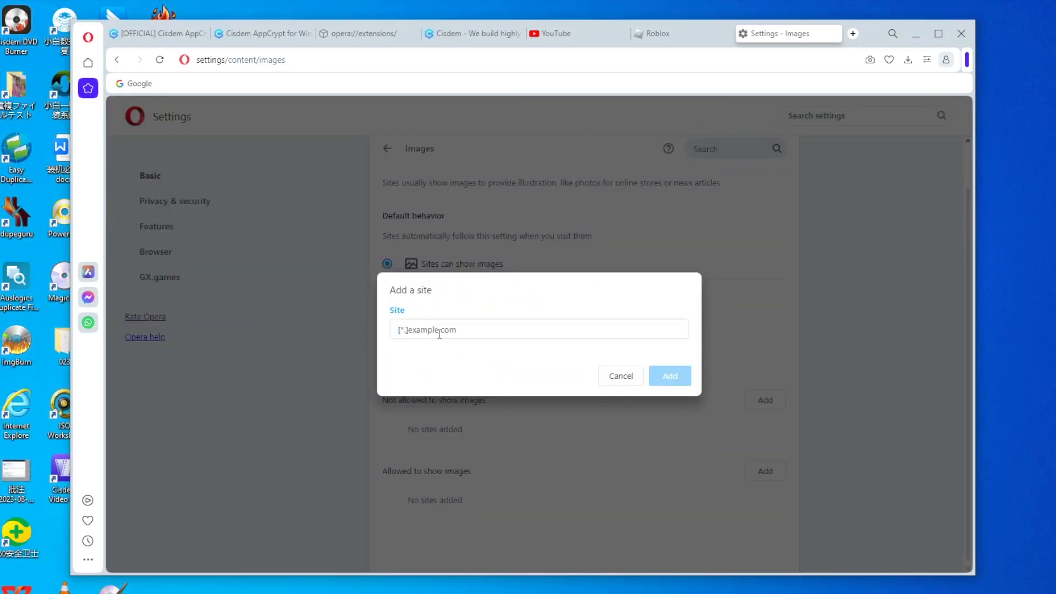
{"action": "type", "text": "y"}
{"action": "key", "text": "BackSpace"}
{"action": "type", "text": "yo"}
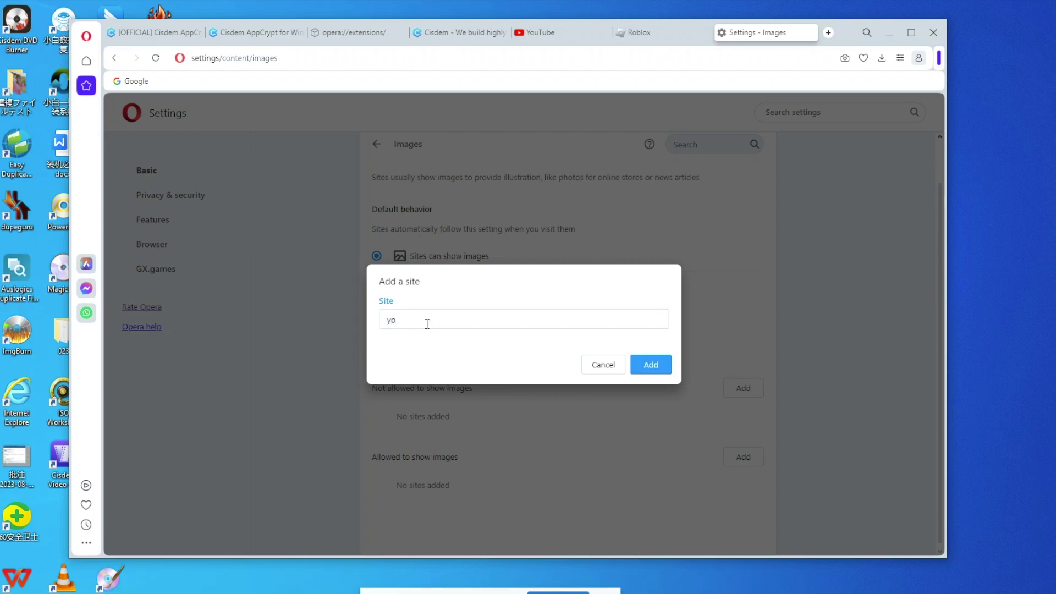
{"action": "type", "text": "utube.com"}
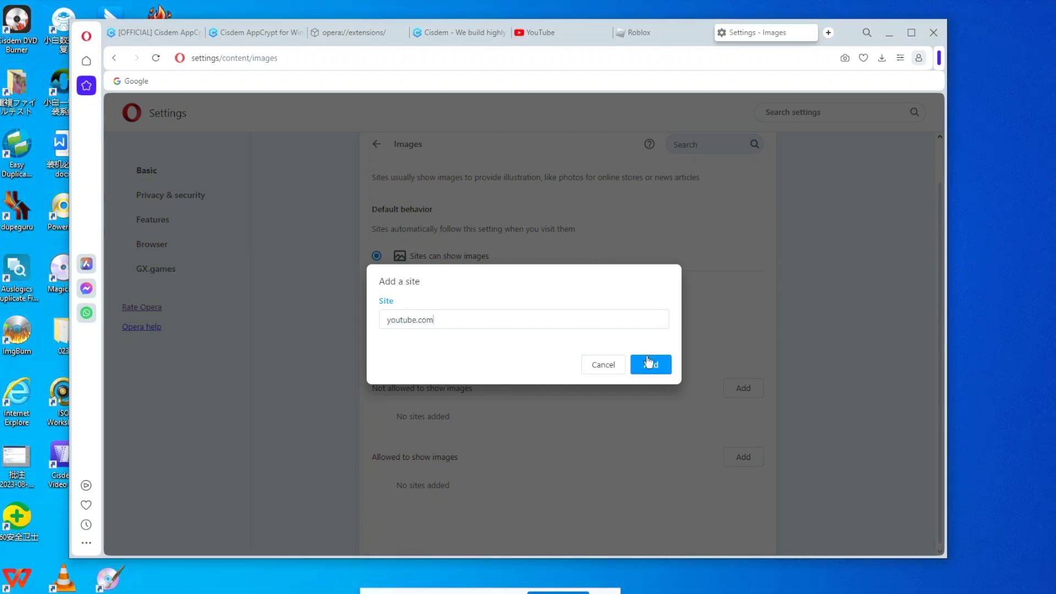
{"action": "left_click", "coordinate": [650, 363]}
{"action": "left_click", "coordinate": [541, 34]}
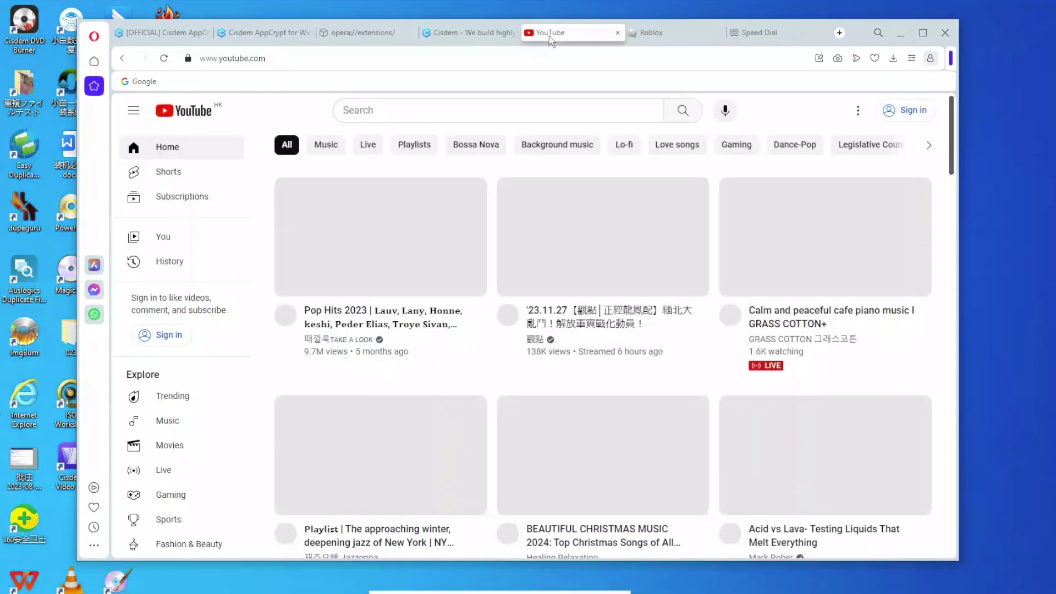